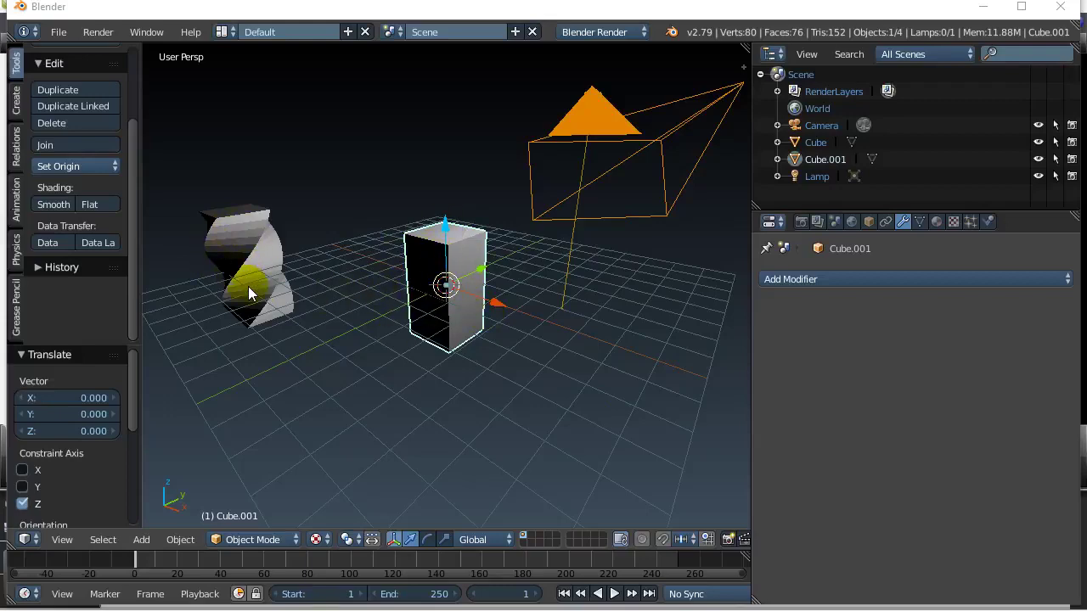
# - Select the twisted Cube, frame it in view, and orbit around it to inspect it with the lamp
pyautogui.scroll(3, 247, 286)
pyautogui.rightClick(188, 275)
pyautogui.press('KP_Decimal')
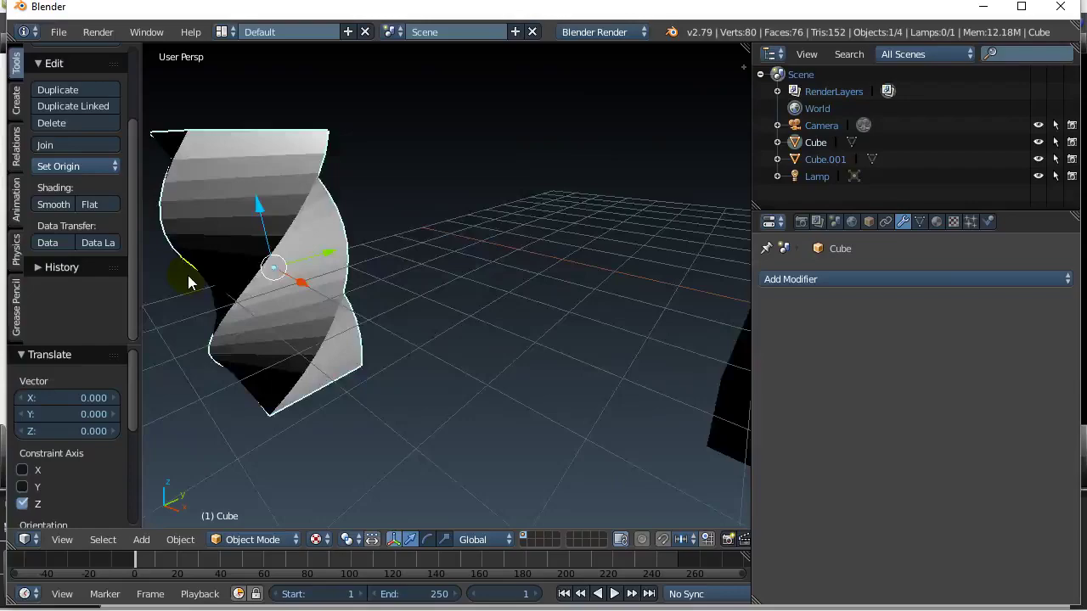
pyautogui.moveTo(227, 278); pyautogui.dragTo(114, 291, button='middle')
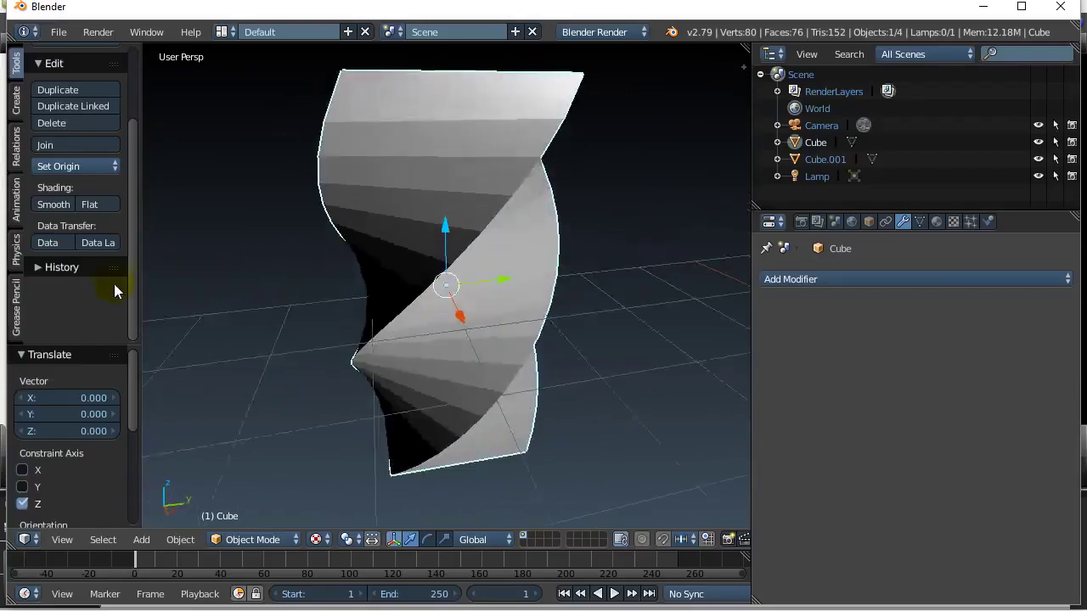
pyautogui.scroll(2, 221, 287)
pyautogui.scroll(-5, 216, 287)
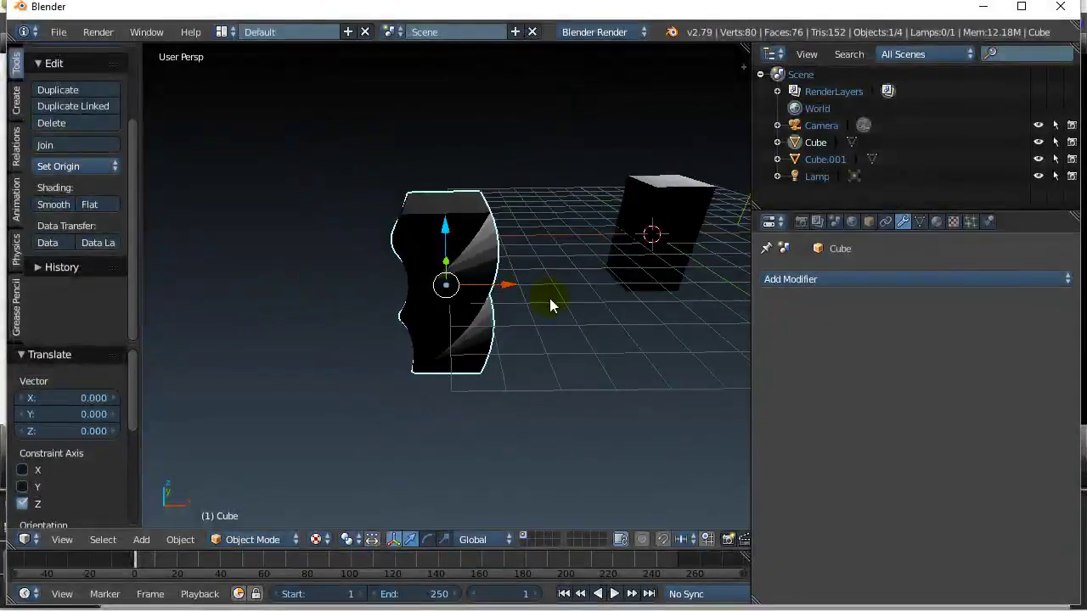
pyautogui.moveTo(550, 298); pyautogui.dragTo(499, 299, button='middle')
pyautogui.scroll(-3, 499, 299)
pyautogui.moveTo(594, 326)
pyautogui.mouseDown(button='middle')
pyautogui.moveTo(517, 312)
pyautogui.moveTo(523, 320)
pyautogui.moveTo(428, 386)
pyautogui.mouseUp(button='middle')
# - Switch the viewport shading to Solid, try Wireframe, then go back to Solid
pyautogui.click(315, 539)
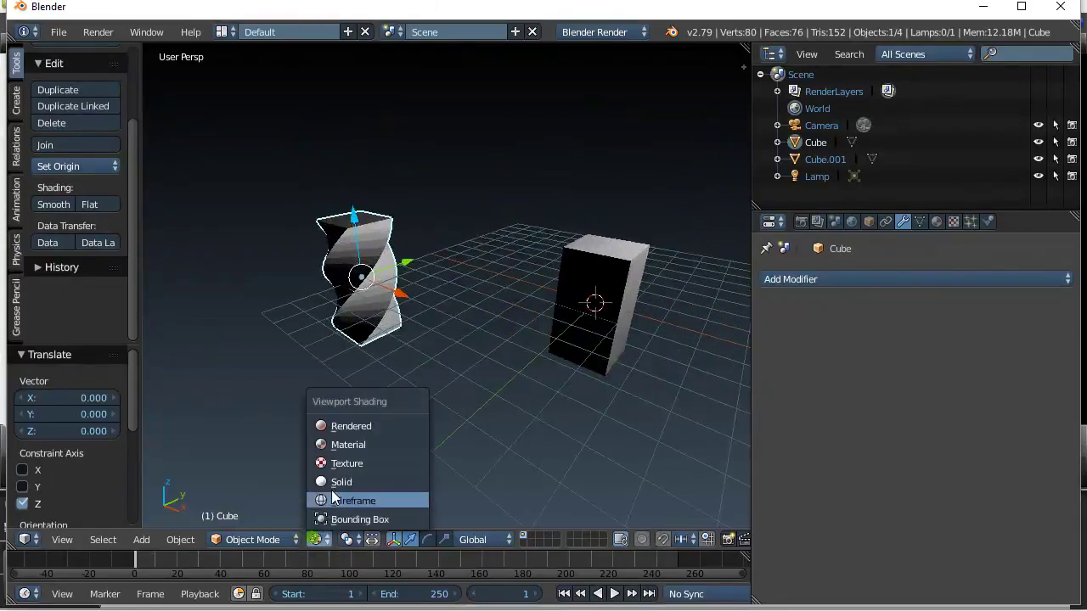
pyautogui.click(332, 485)
pyautogui.click(315, 540)
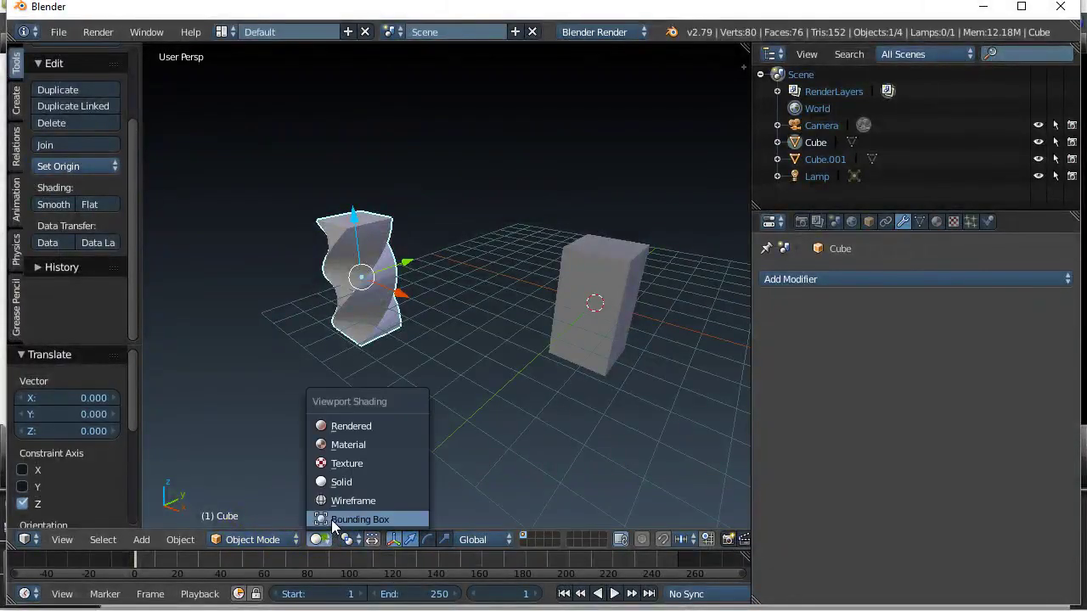
pyautogui.click(338, 500)
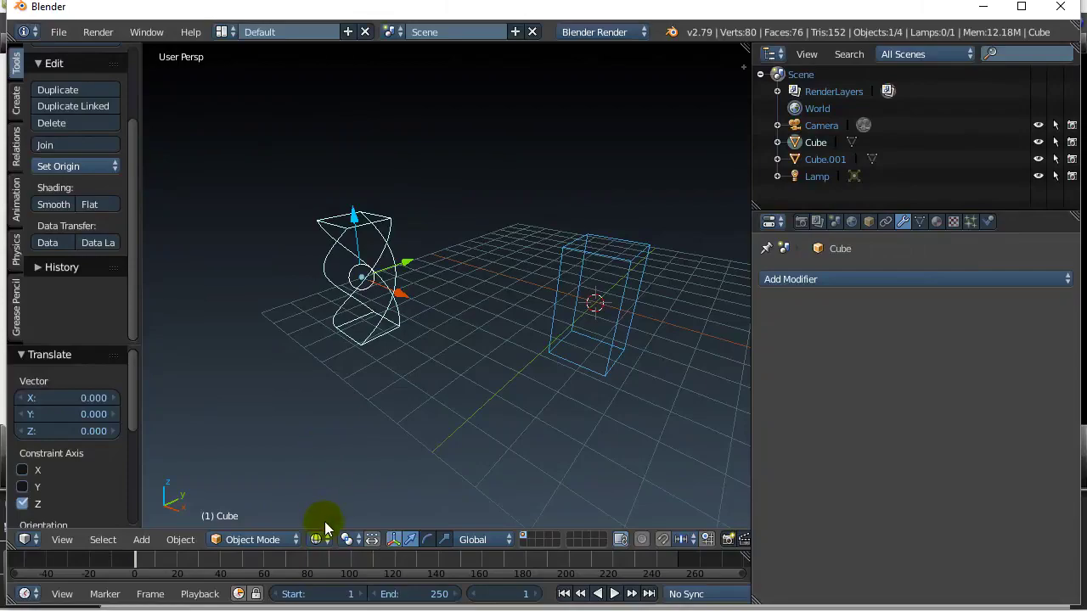
pyautogui.scroll(6, 324, 521)
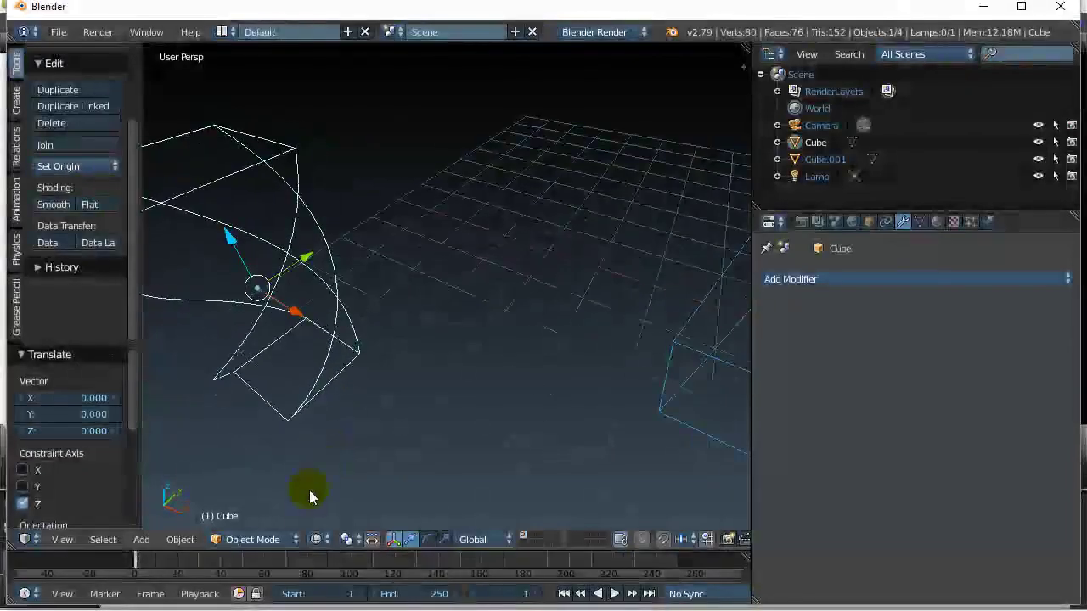
pyautogui.click(315, 539)
pyautogui.click(329, 480)
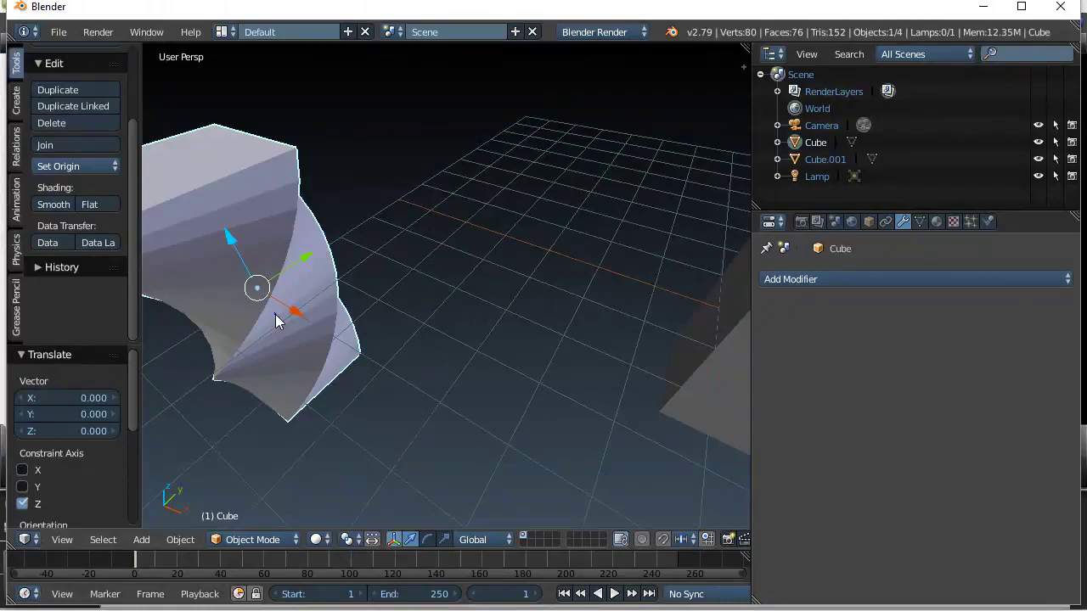
pyautogui.press('Tab')
pyautogui.click(410, 315)
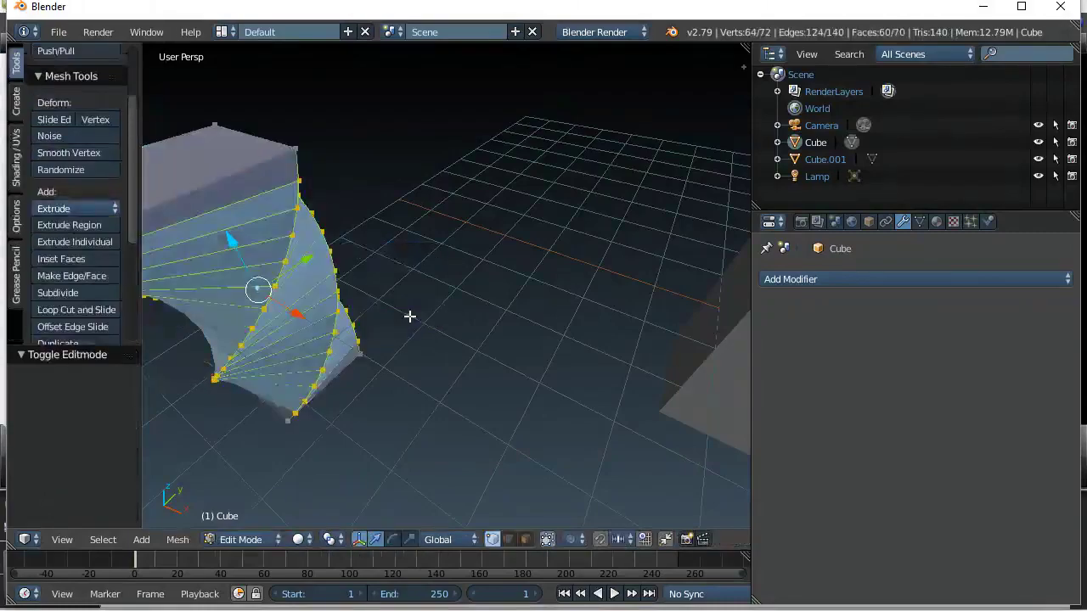
pyautogui.moveTo(501, 384); pyautogui.dragTo(365, 322, button='middle')
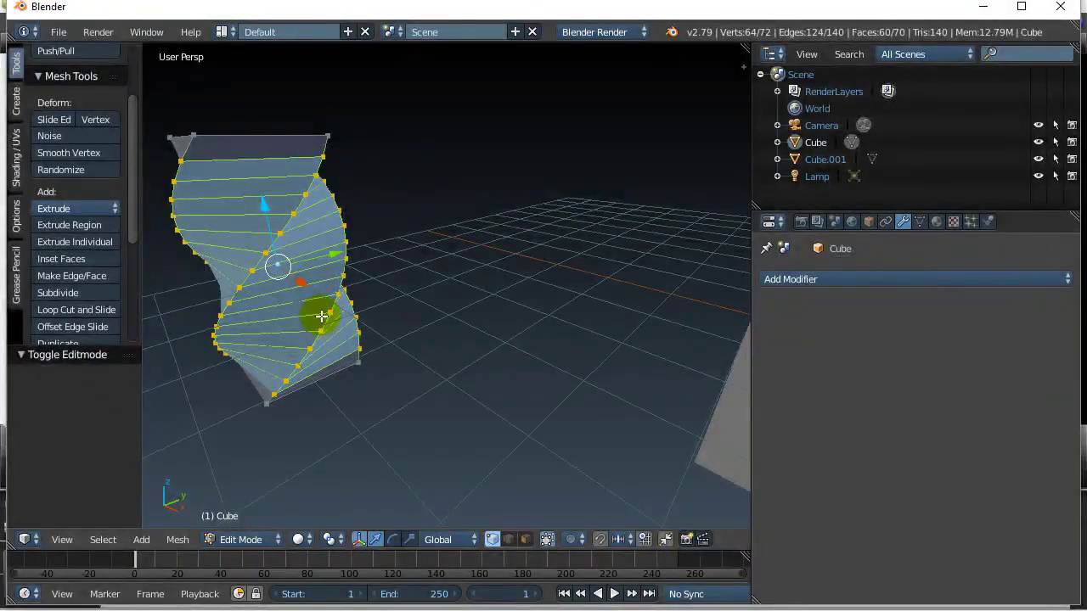
pyautogui.press('Tab')
pyautogui.click(235, 316)
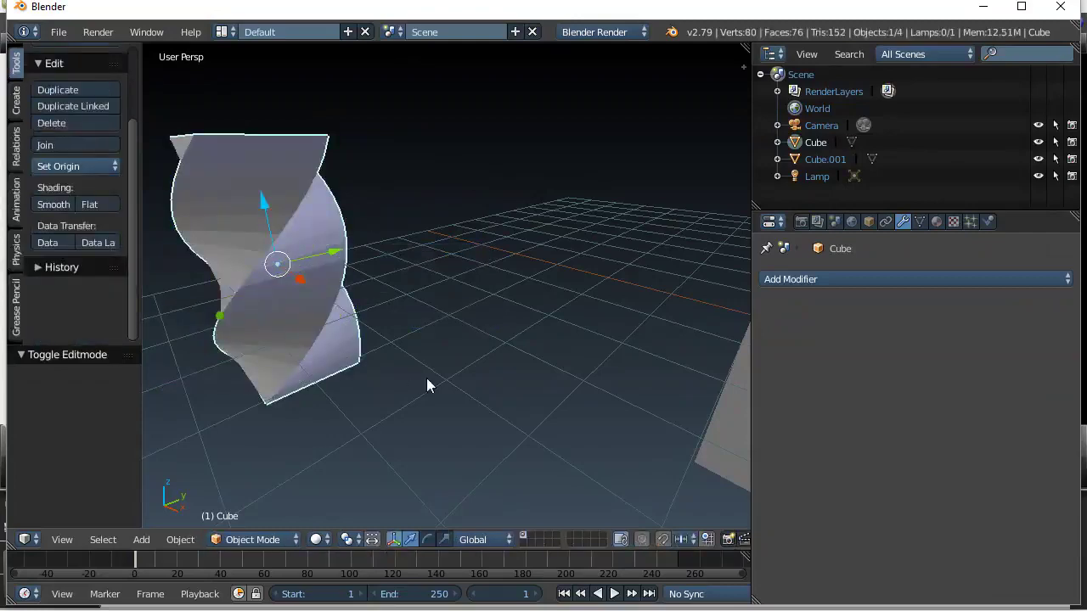
pyautogui.moveTo(430, 381); pyautogui.dragTo(524, 412, button='middle')
pyautogui.moveTo(587, 361); pyautogui.dragTo(438, 371, button='middle')
# - Select the plain box Cube.001 and put it into Edit Mode
pyautogui.rightClick(444, 376)
pyautogui.press('Tab')
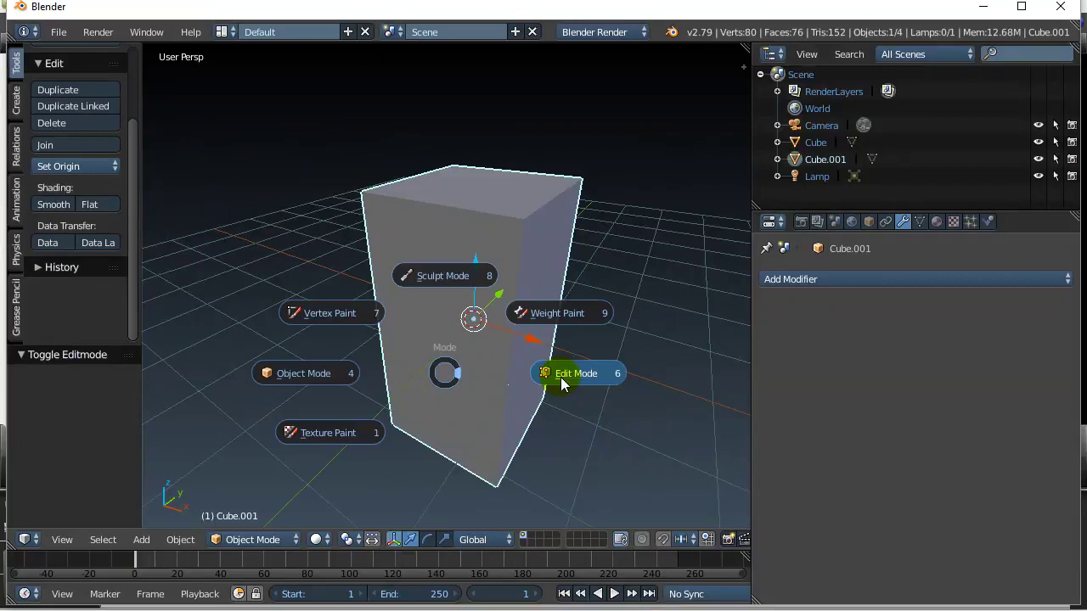
pyautogui.click(562, 376)
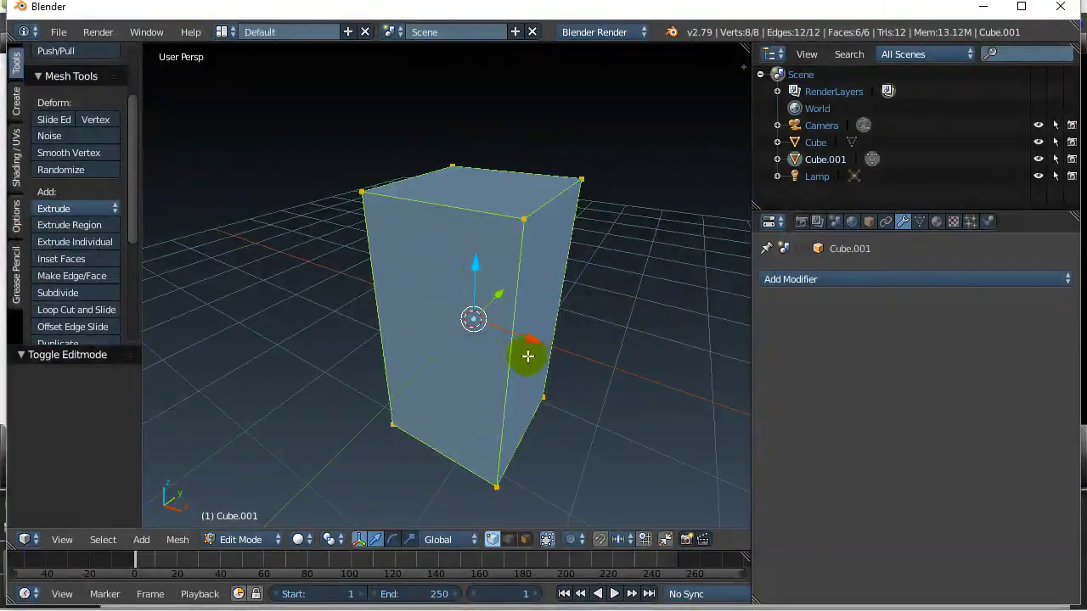
pyautogui.scroll(-3, 504, 369)
pyautogui.moveTo(569, 367); pyautogui.dragTo(473, 376, button='middle')
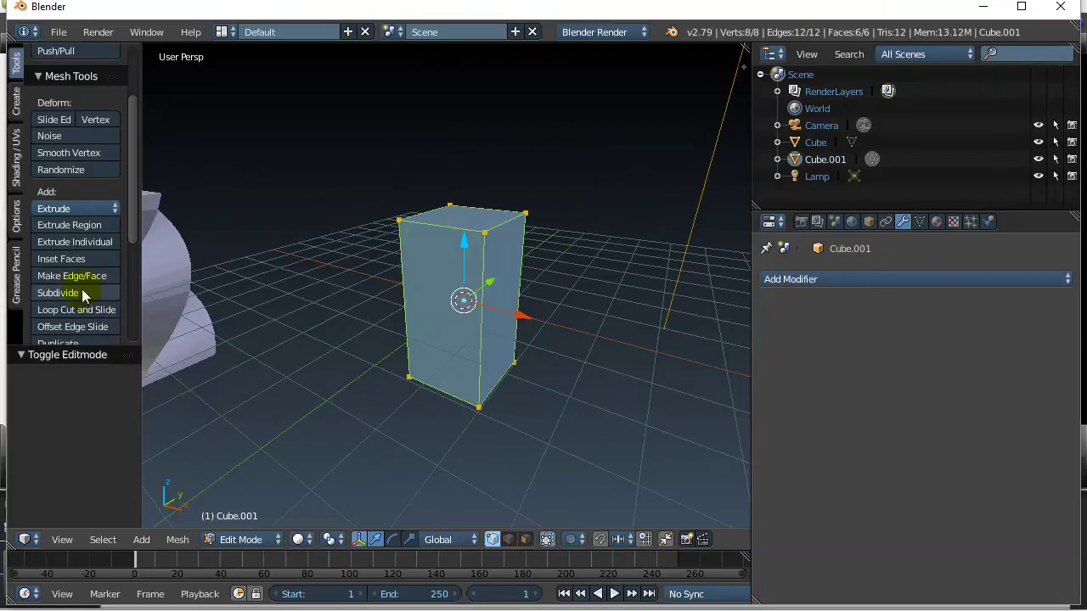
# - Add 35 evenly spaced horizontal loop cuts to Cube.001, leaving them unslid
pyautogui.scroll(-2, 119, 238)
pyautogui.click(108, 248)
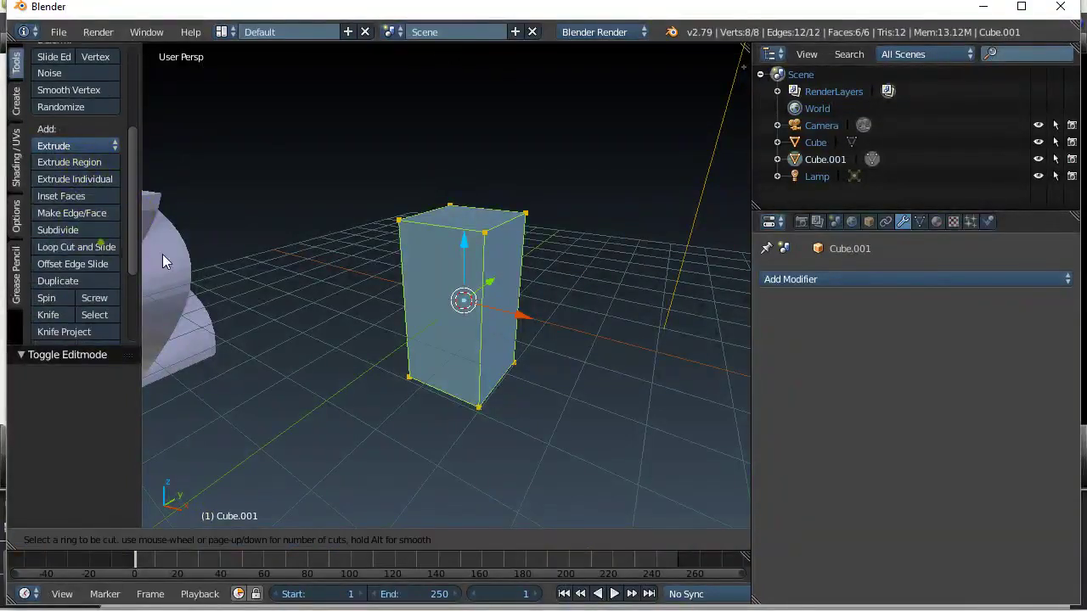
pyautogui.scroll(4, 430, 305)
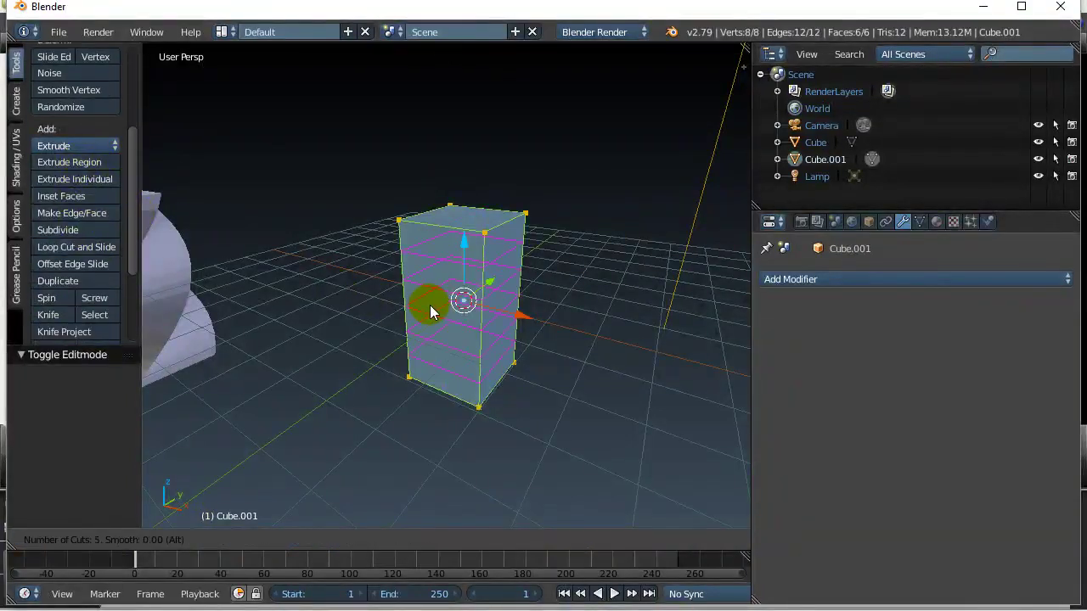
pyautogui.scroll(20, 430, 305)
pyautogui.click(431, 306)
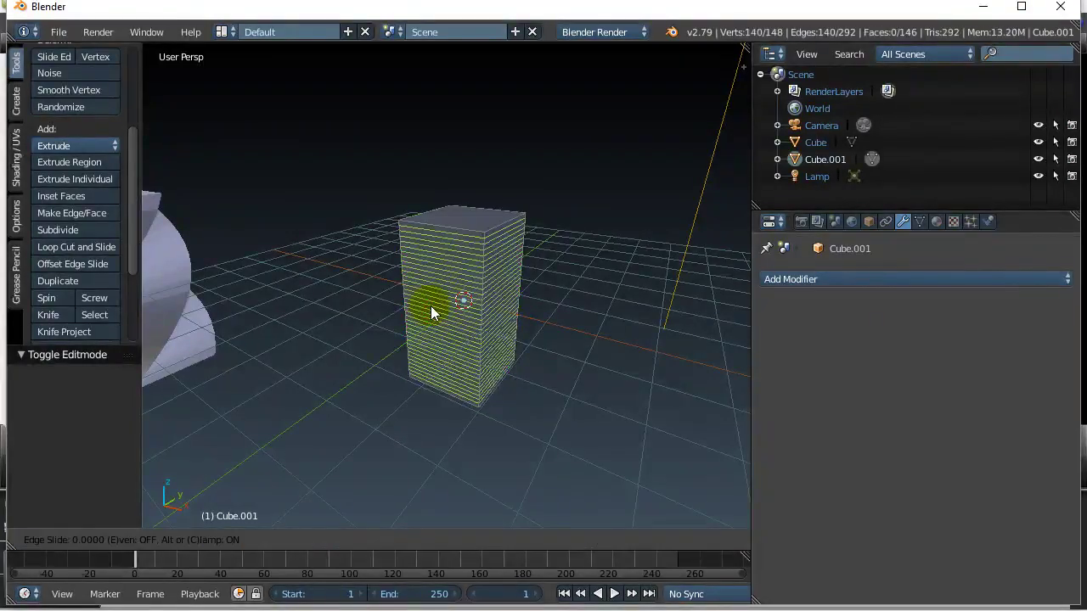
pyautogui.rightClick(430, 306)
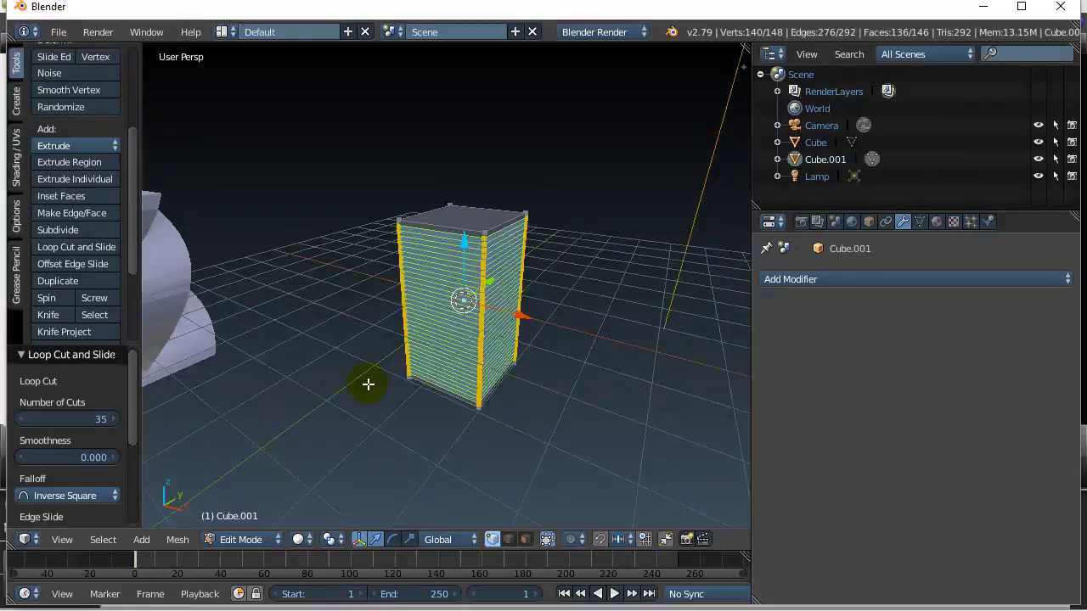
pyautogui.press('Tab')
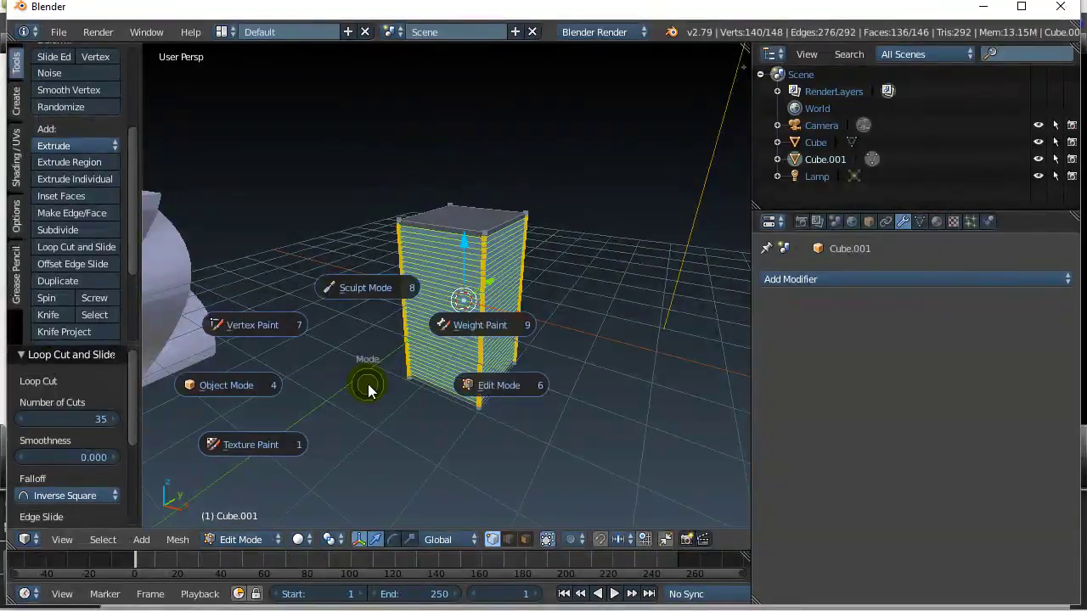
# - Return Cube.001 to Object Mode and zoom the view out
pyautogui.click(240, 391)
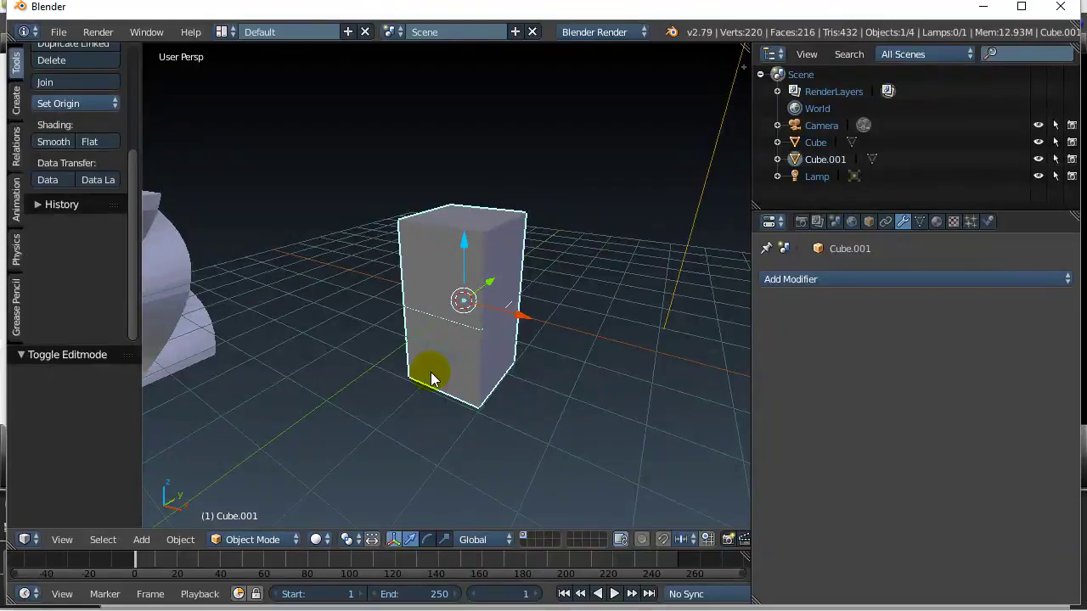
pyautogui.scroll(-5, 430, 372)
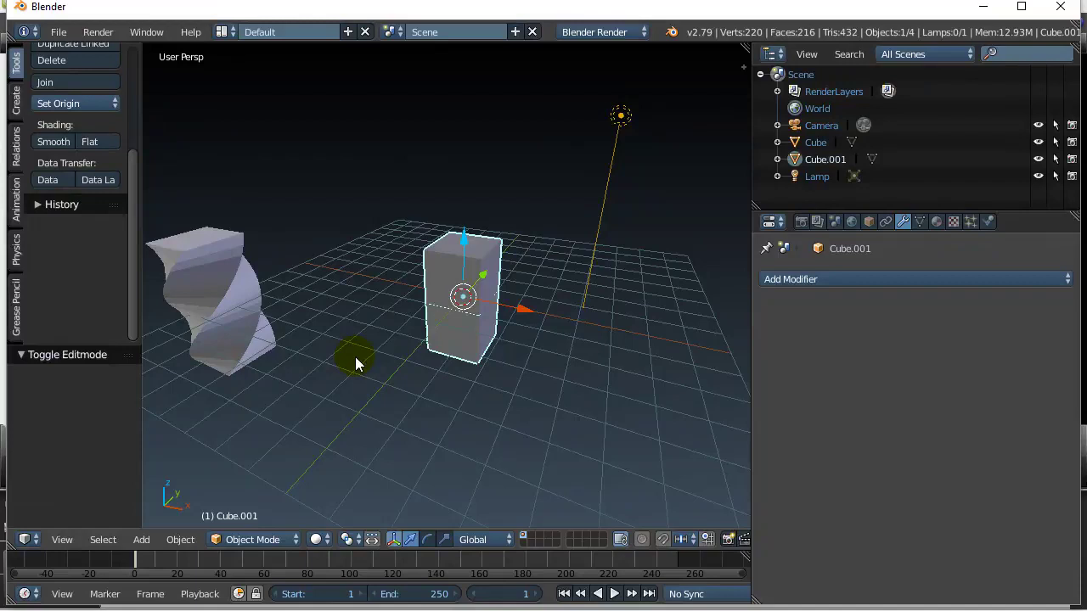
# - Browse the Add menu's Mesh and Empty lists and look through the Object menu
pyautogui.click(140, 540)
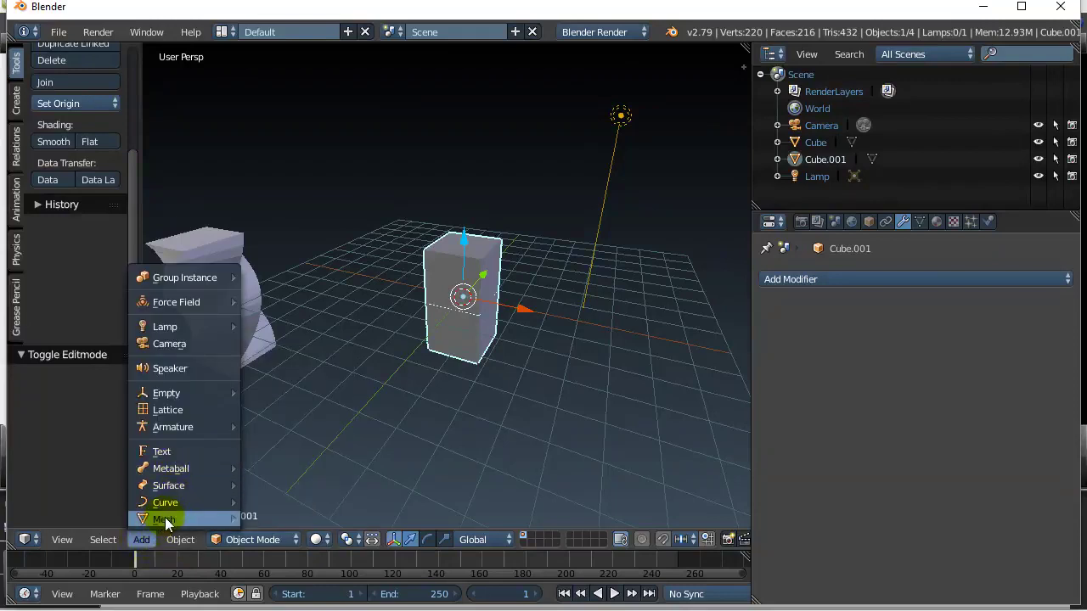
pyautogui.moveTo(164, 520)
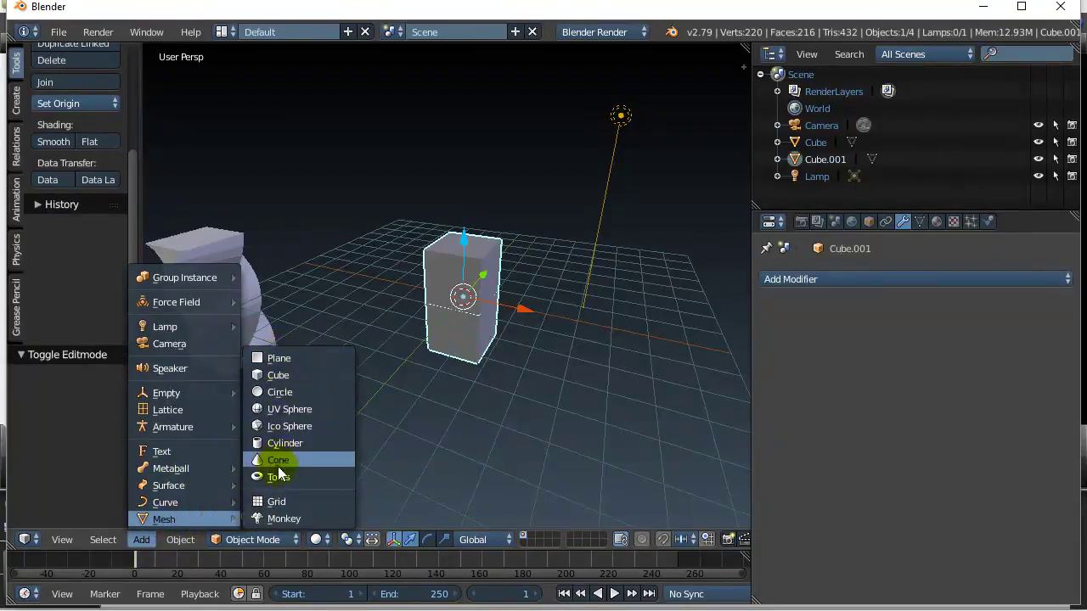
pyautogui.moveTo(169, 395)
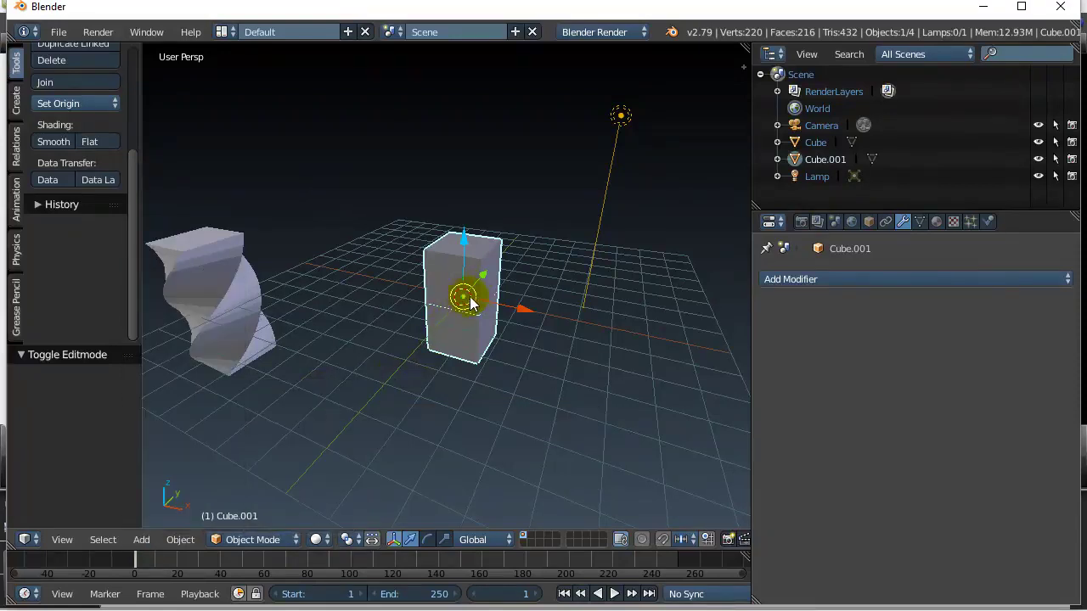
pyautogui.click(182, 541)
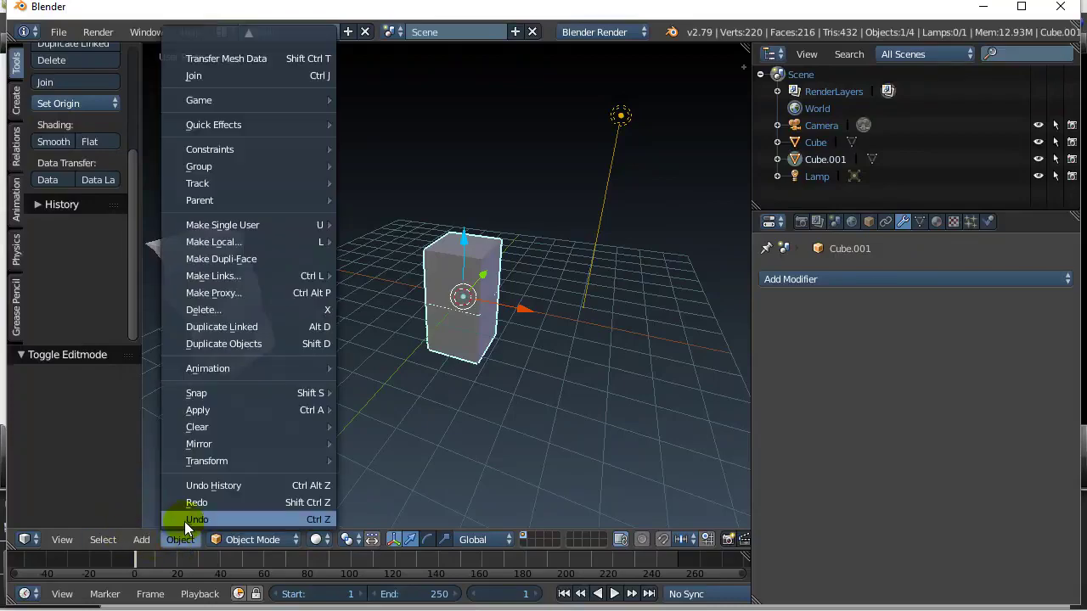
pyautogui.moveTo(145, 544)
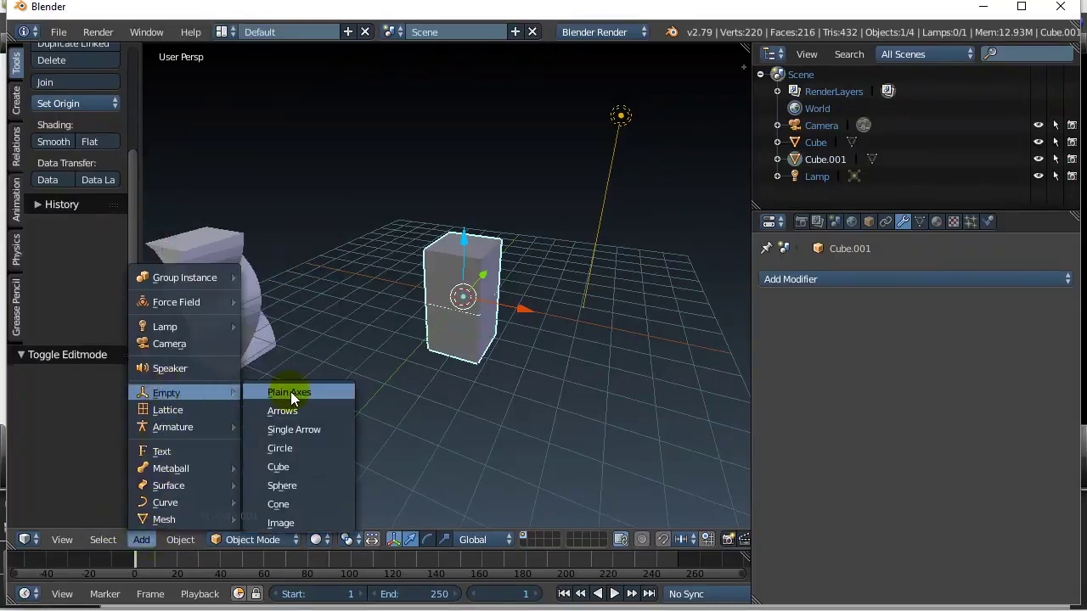
# - Add a Plain Axes empty, drag it along X, then clear its location to 0, 0, 0
pyautogui.click(290, 395)
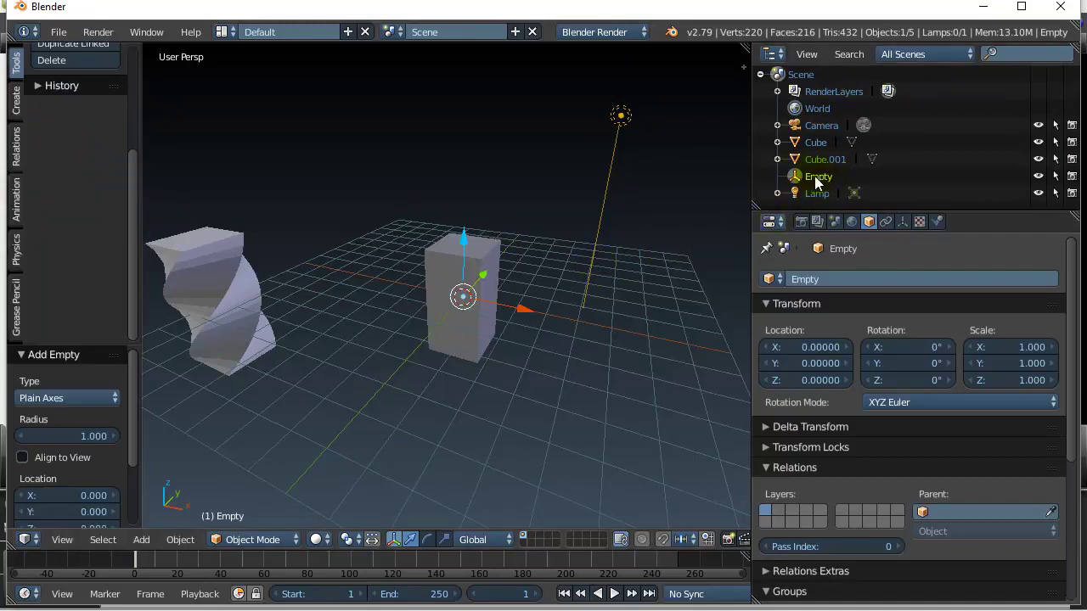
pyautogui.moveTo(524, 309)
pyautogui.mouseDown()
pyautogui.moveTo(597, 324)
pyautogui.moveTo(528, 319)
pyautogui.mouseUp()
pyautogui.hotkey('alt', 'g')
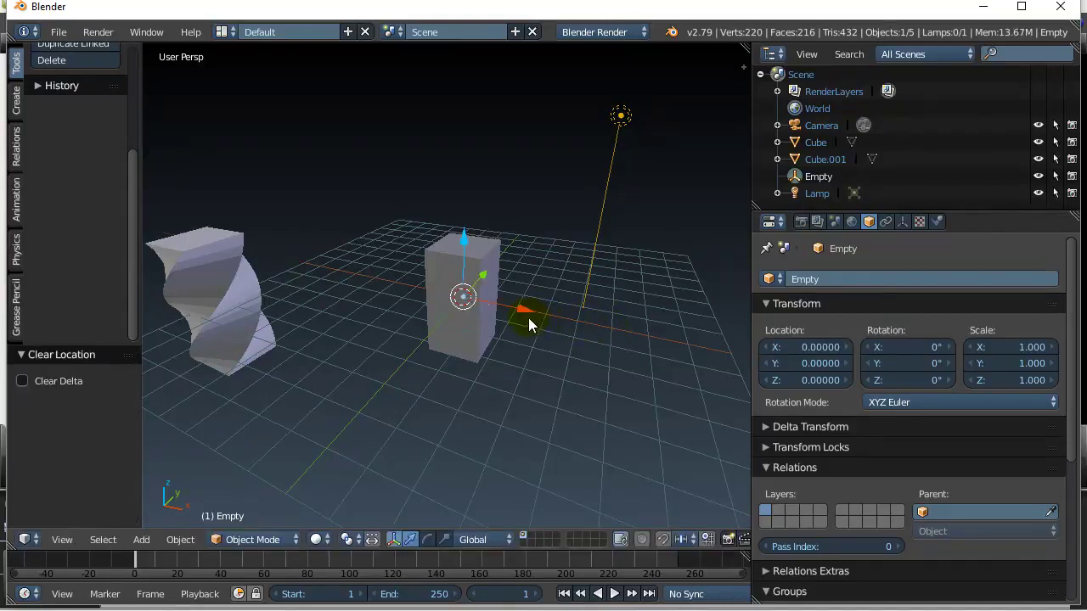
# - Select Cube.001 and scale it 1.533 times along Z
pyautogui.rightClick(434, 275)
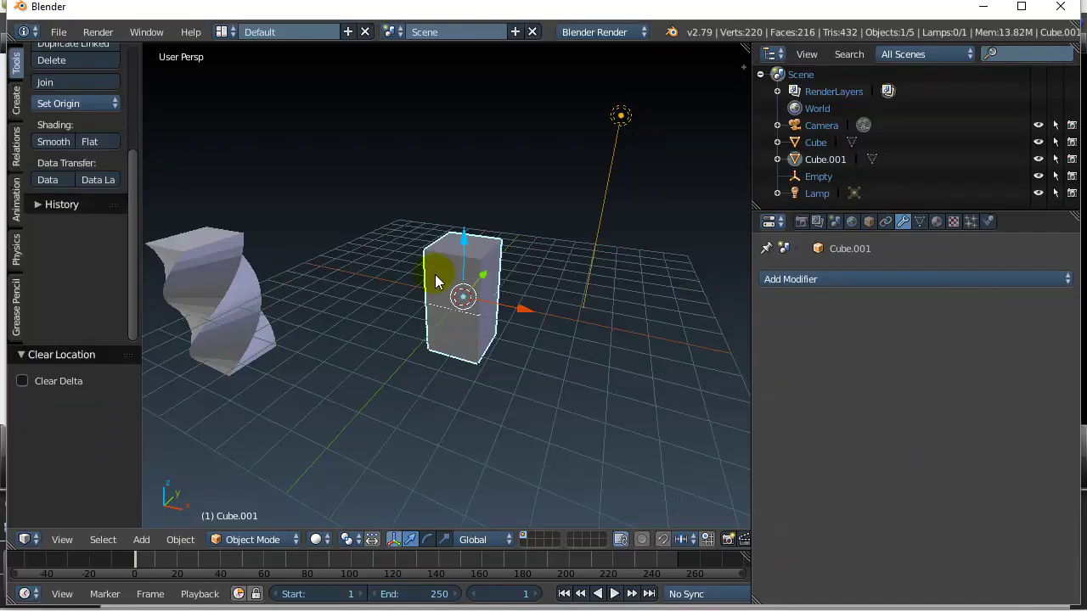
pyautogui.press('s')
pyautogui.press('z')
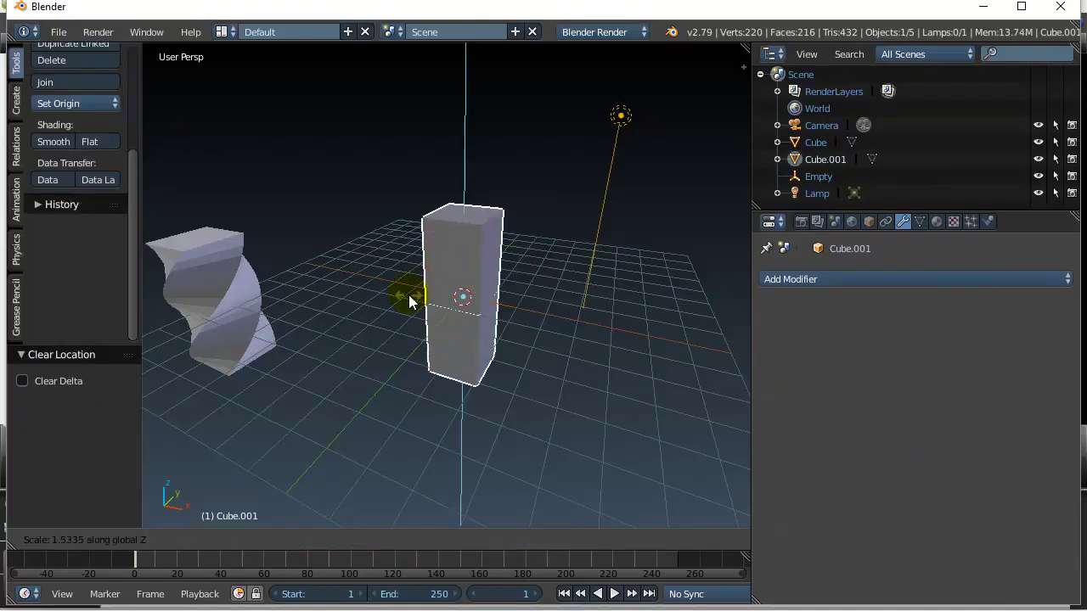
pyautogui.click(408, 295)
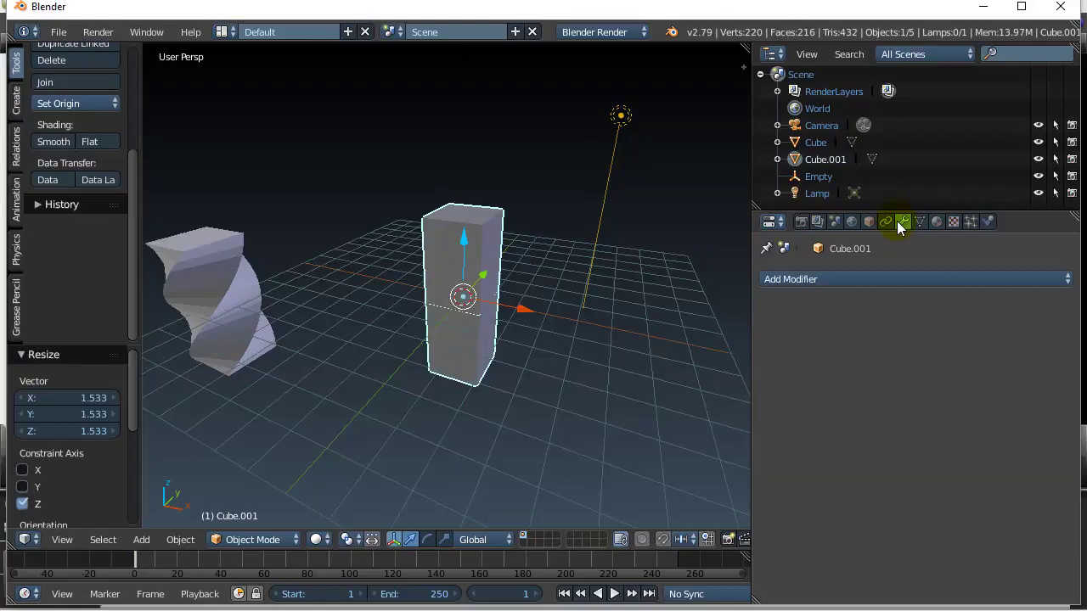
# - Add a Simple Deform modifier to Cube.001 in Twist mode
pyautogui.click(798, 278)
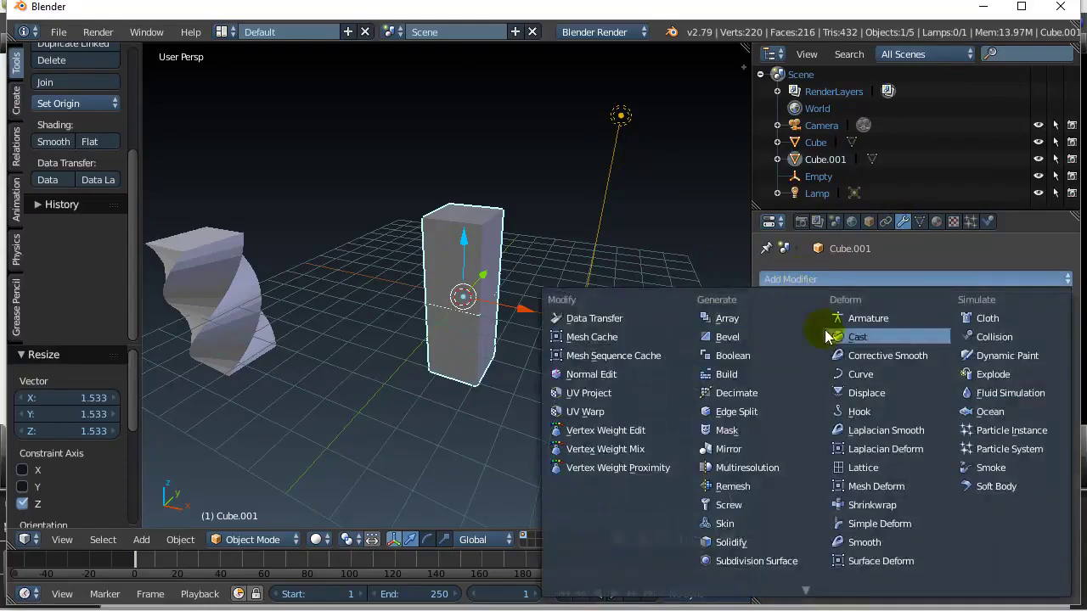
pyautogui.click(861, 525)
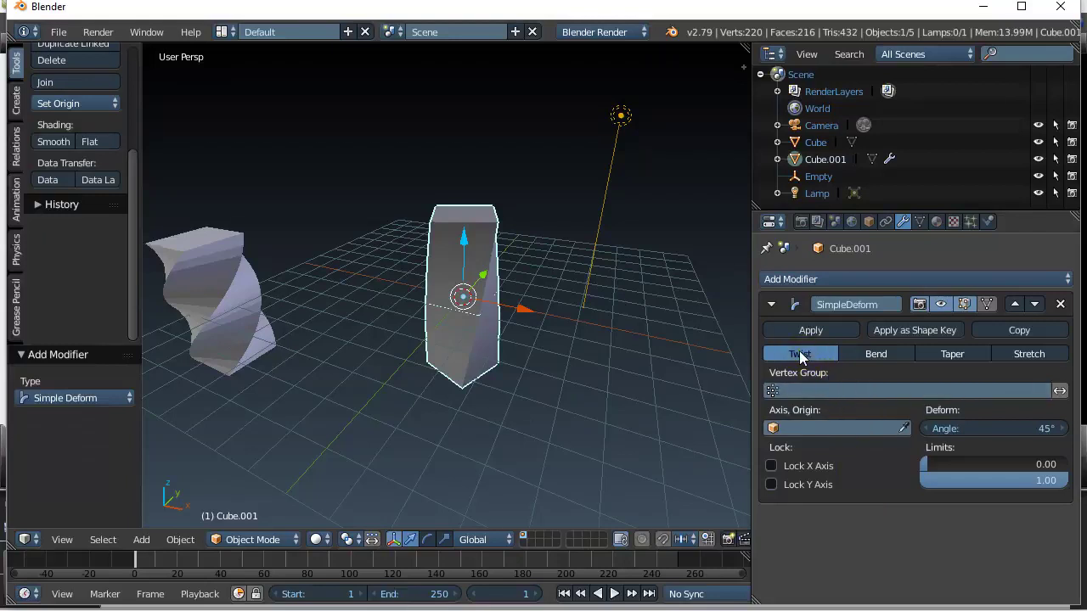
pyautogui.click(801, 355)
# - Set the twist origin to the Empty and the twist angle to 180°
pyautogui.click(774, 430)
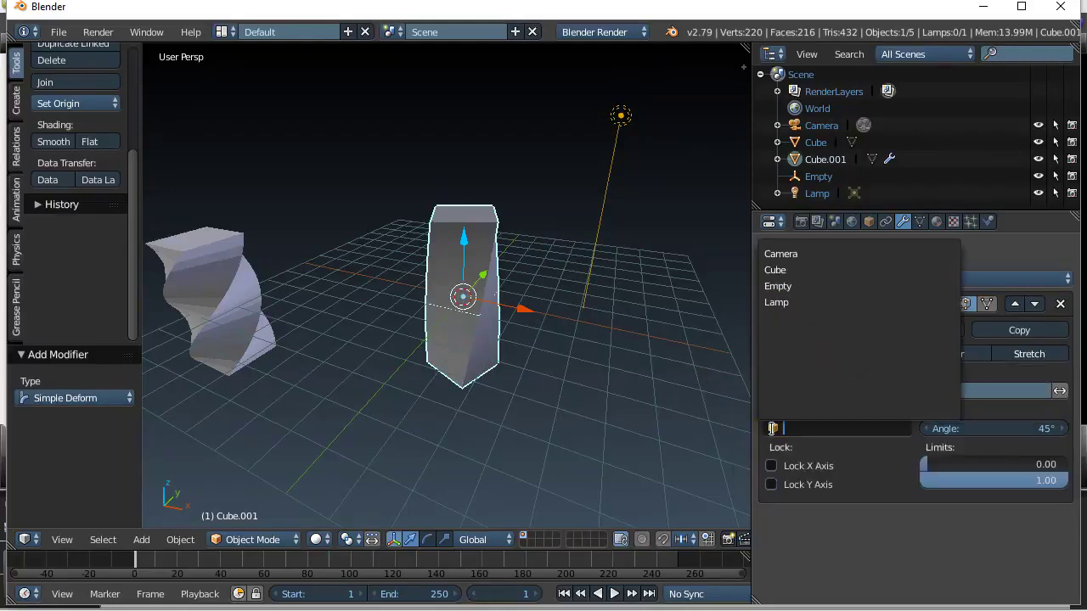
pyautogui.click(779, 286)
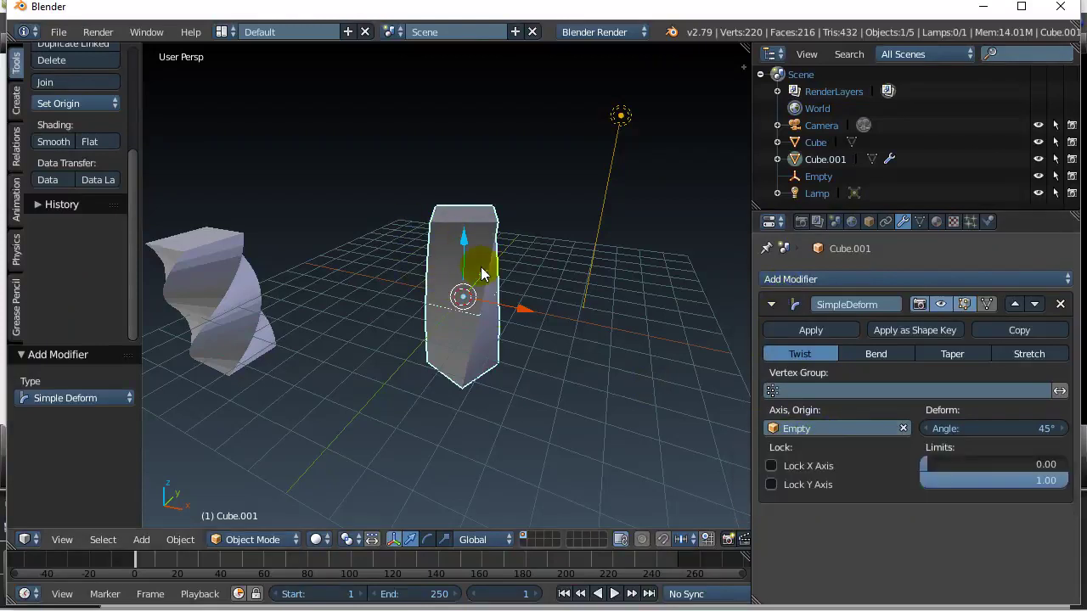
pyautogui.moveTo(957, 429); pyautogui.dragTo(1027, 429)
pyautogui.click(1038, 426)
pyautogui.write('180')
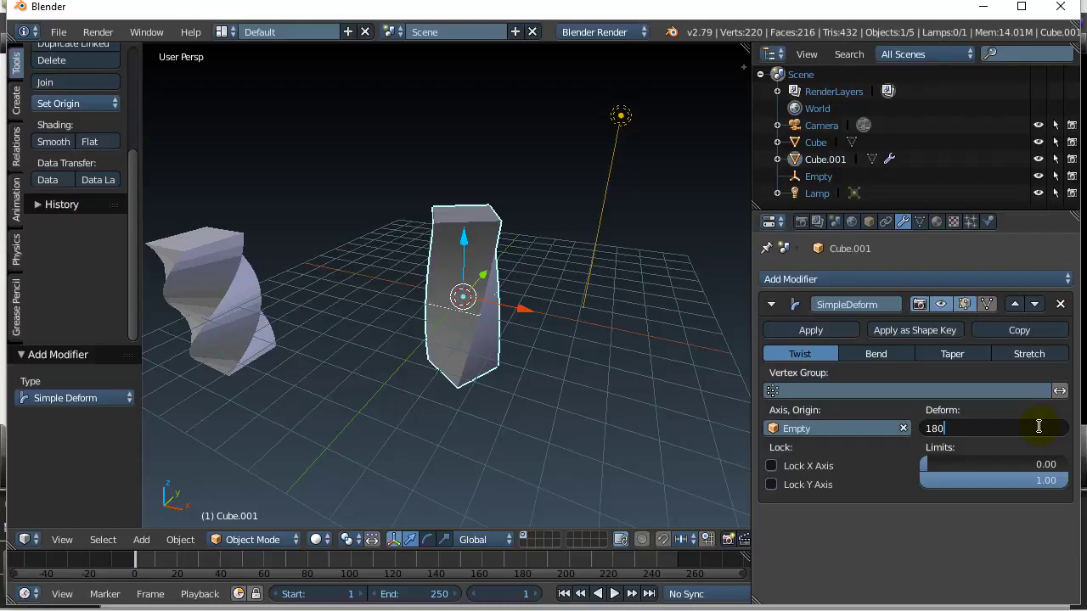
pyautogui.press('Return')
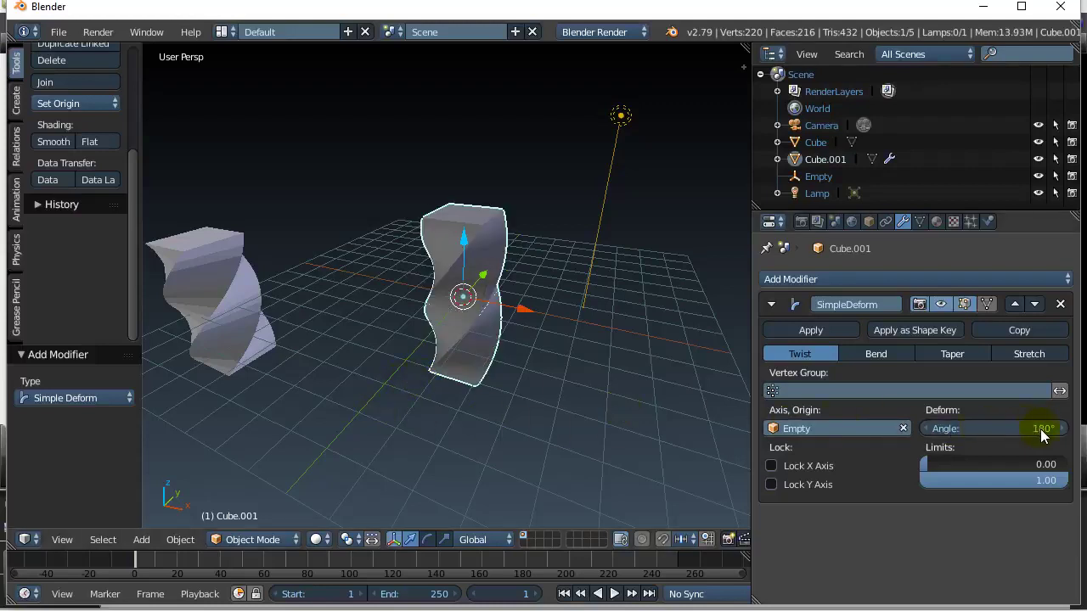
# - Re-enter the twist angle as 180°, then raise it to 360°
pyautogui.moveTo(993, 428); pyautogui.dragTo(967, 428)
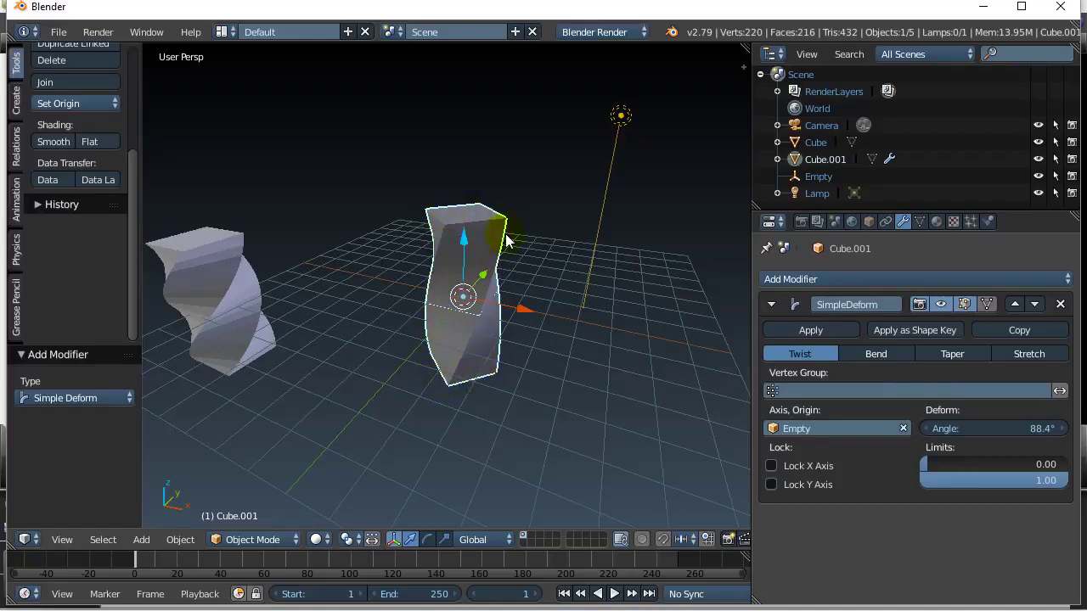
pyautogui.click(1034, 429)
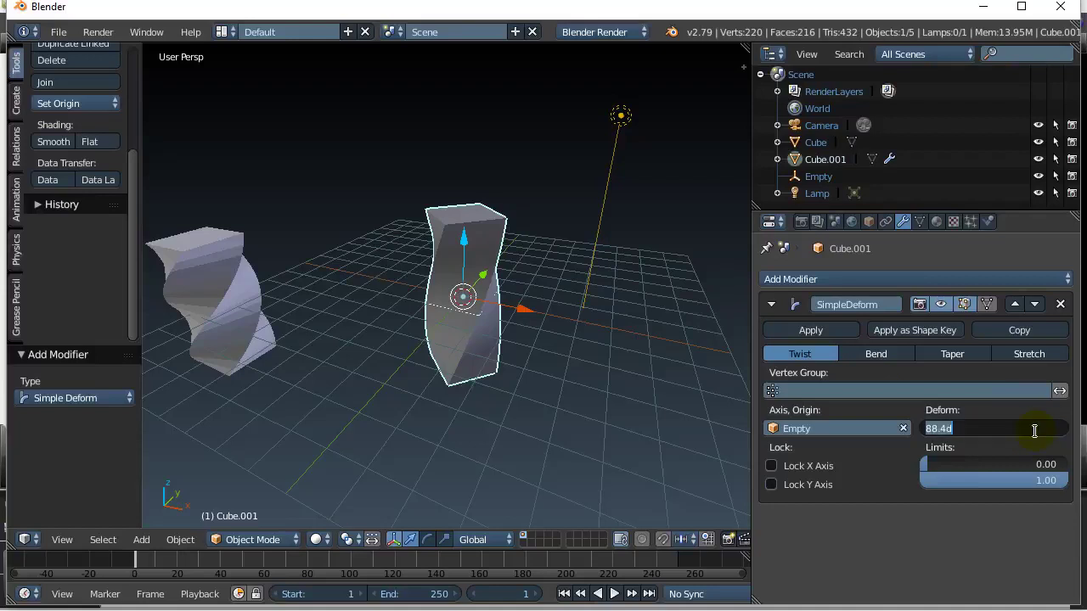
pyautogui.write('180')
pyautogui.press('Return')
pyautogui.click(1036, 429)
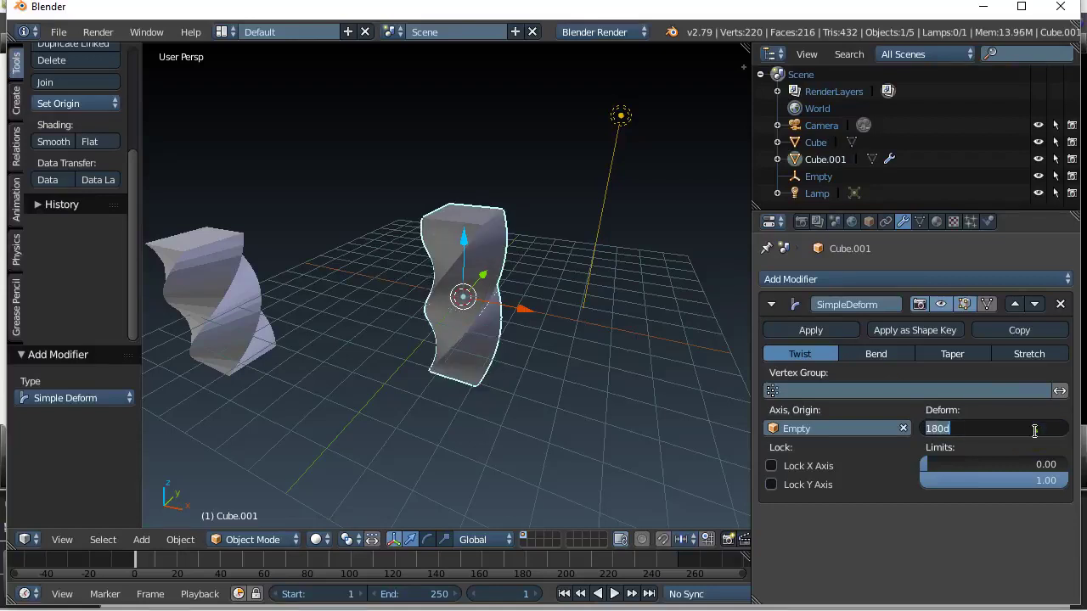
pyautogui.write('360')
pyautogui.press('Return')
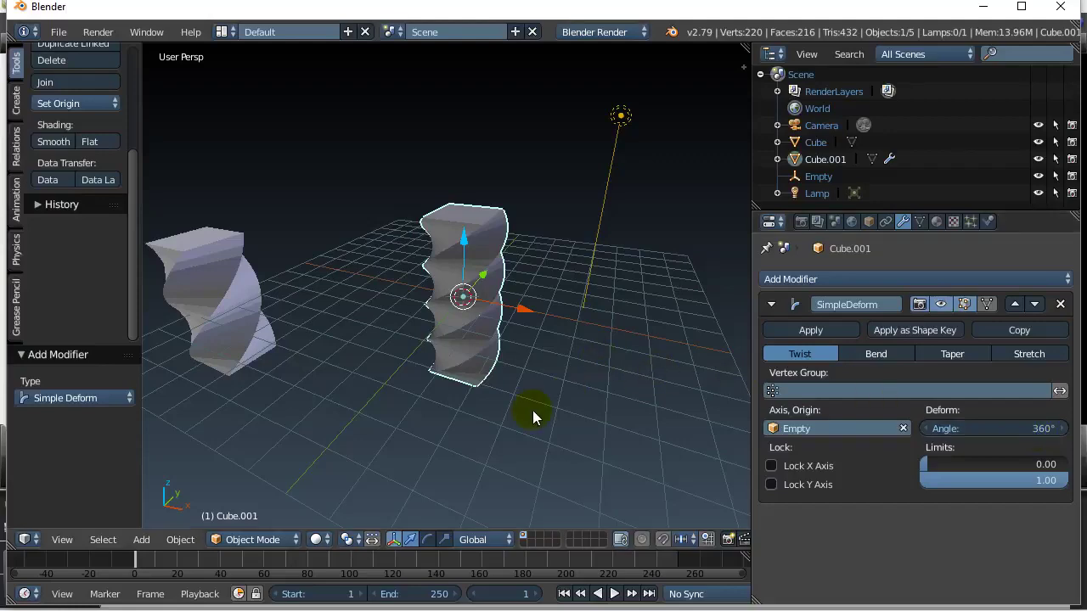
pyautogui.moveTo(532, 410); pyautogui.dragTo(582, 391, button='middle')
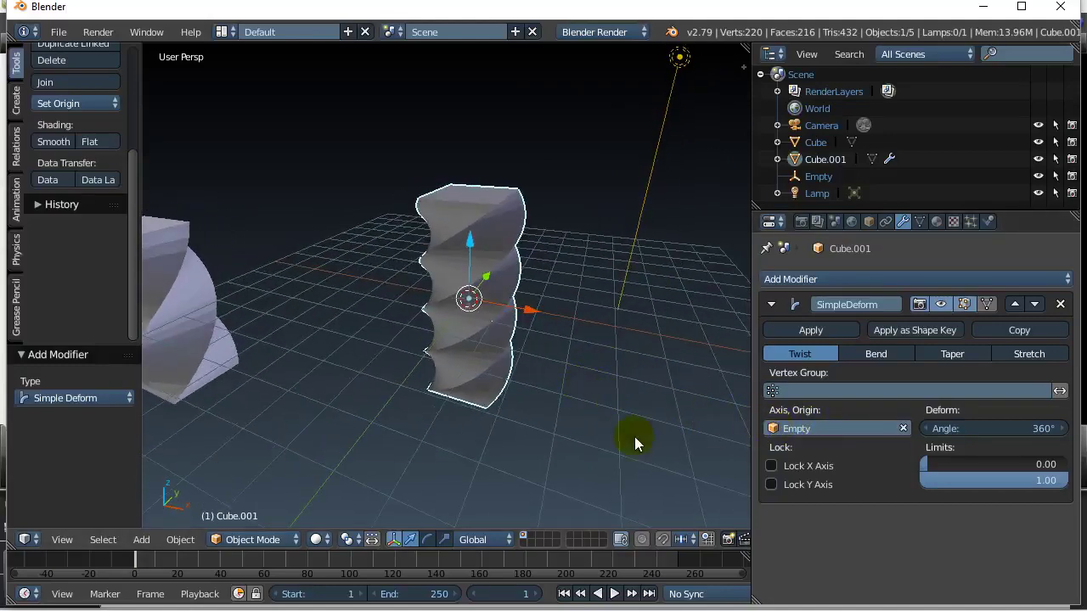
# - Select the Empty, nudge it along X and Y to shift the twist, then reselect Cube.001
pyautogui.click(817, 178)
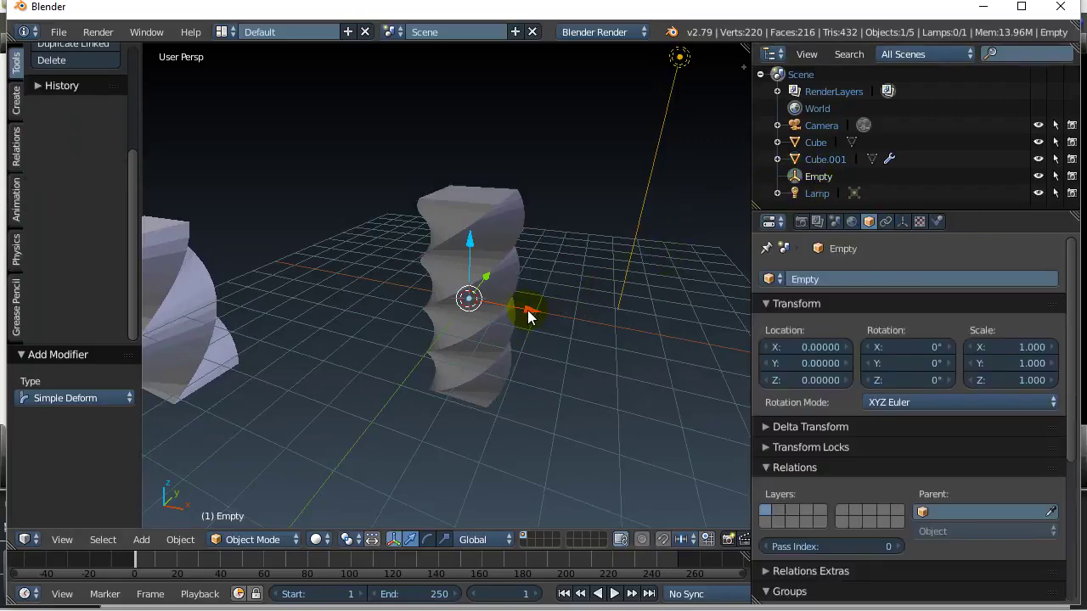
pyautogui.moveTo(528, 310)
pyautogui.mouseDown()
pyautogui.moveTo(562, 311)
pyautogui.moveTo(494, 303)
pyautogui.moveTo(529, 309)
pyautogui.mouseUp()
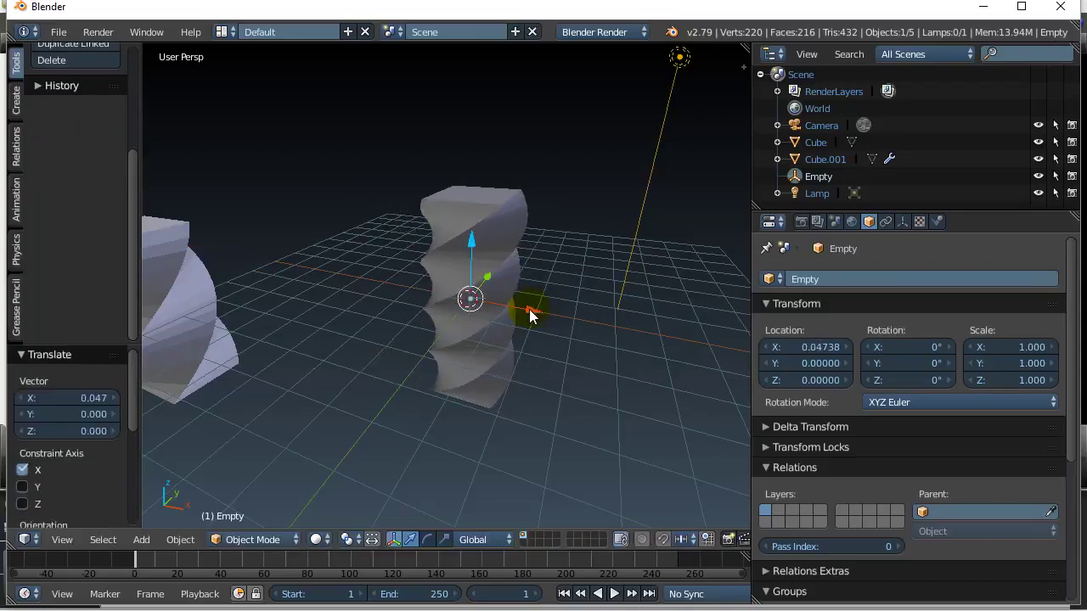
pyautogui.moveTo(485, 275); pyautogui.dragTo(476, 241)
pyautogui.rightClick(497, 261)
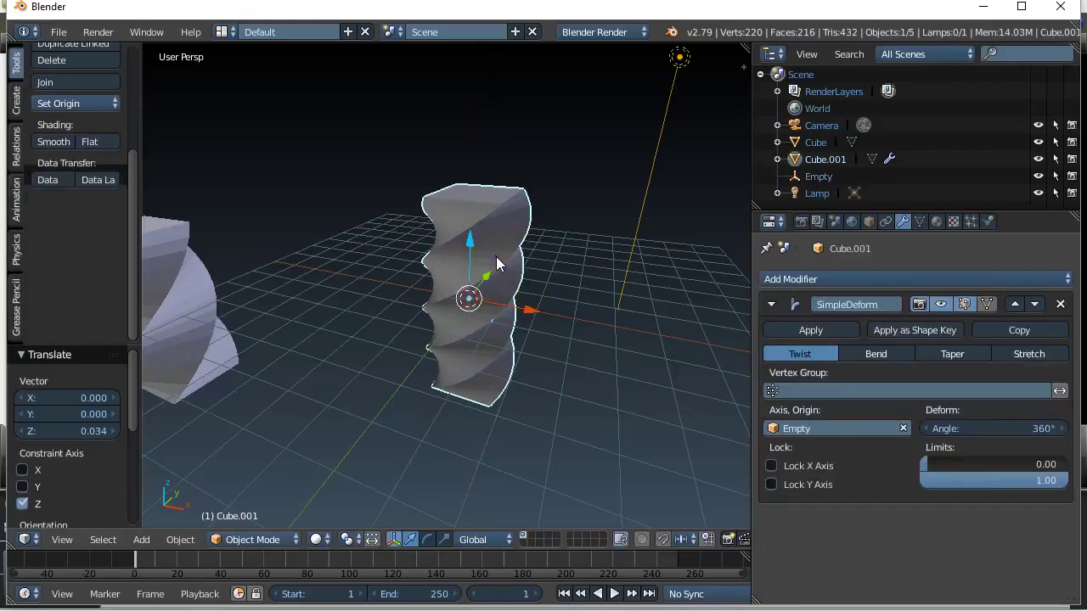
pyautogui.moveTo(583, 348); pyautogui.dragTo(541, 351, button='middle')
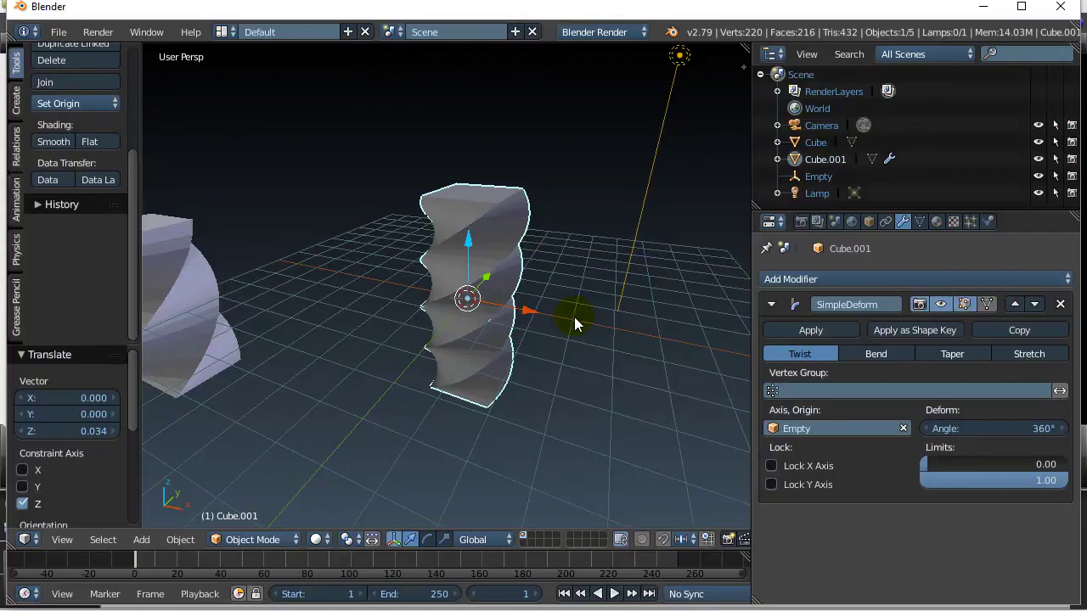
# - Remove the Empty as the twist origin and set the Simple Deform angle to 180°
pyautogui.click(902, 429)
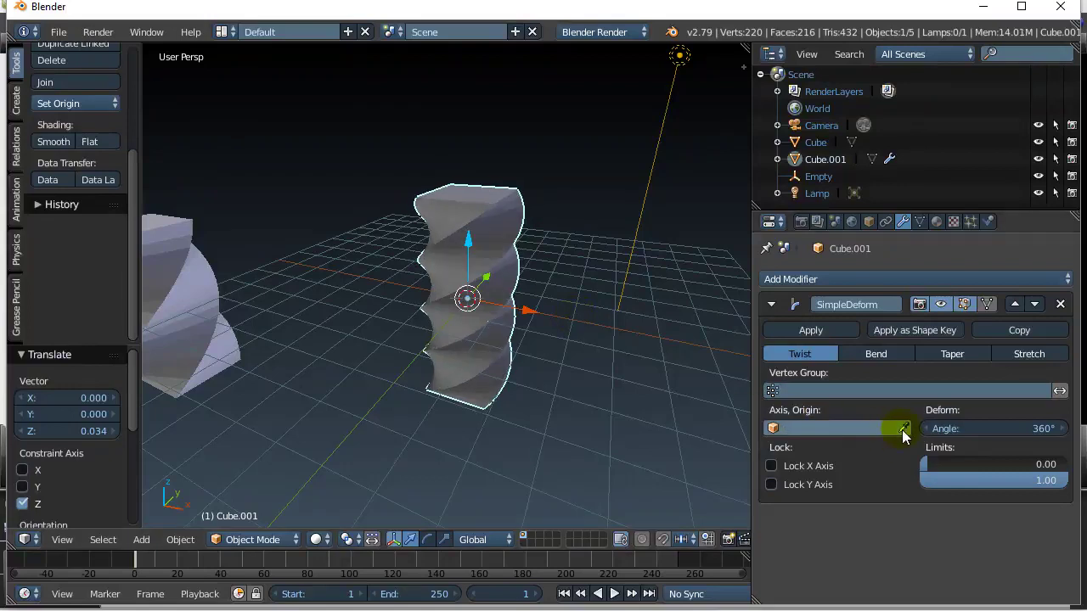
pyautogui.moveTo(993, 429); pyautogui.dragTo(149, 441)
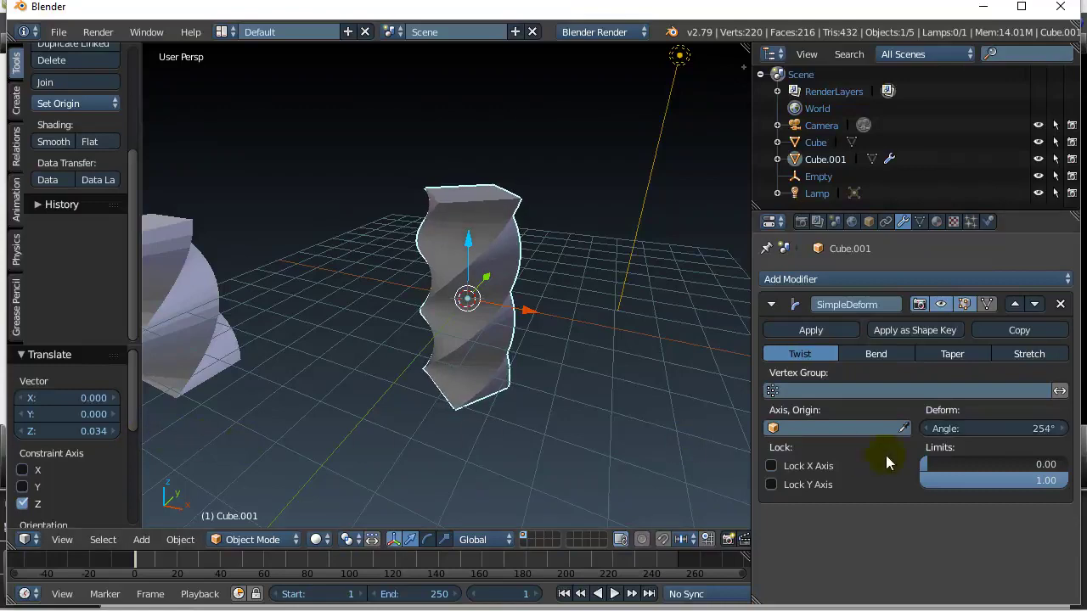
pyautogui.moveTo(993, 428)
pyautogui.mouseDown()
pyautogui.moveTo(696, 433)
pyautogui.moveTo(1019, 433)
pyautogui.moveTo(973, 439)
pyautogui.moveTo(988, 433)
pyautogui.mouseUp()
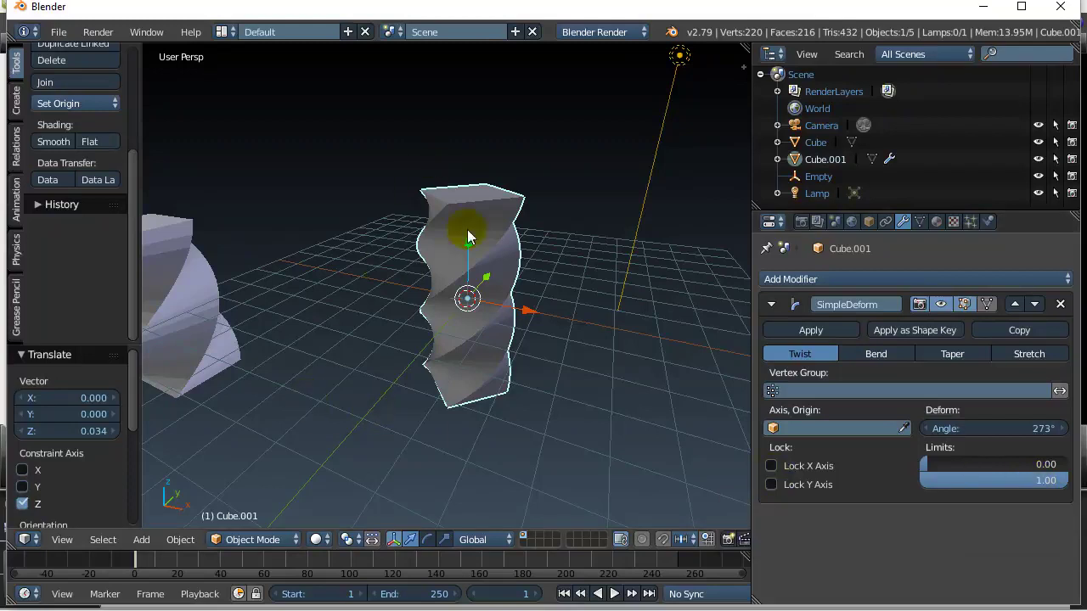
pyautogui.click(1032, 431)
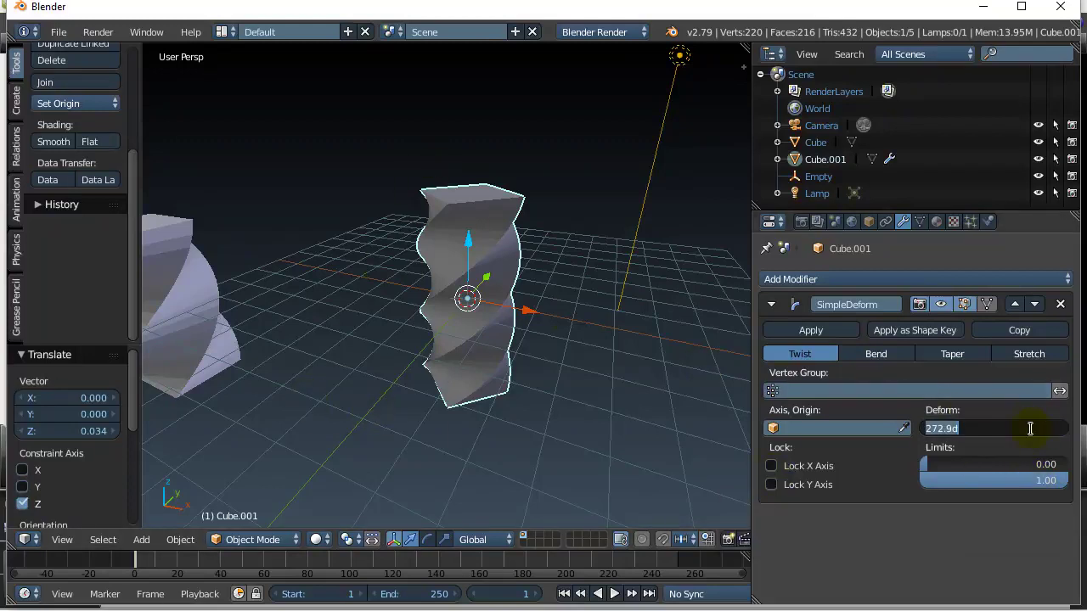
pyautogui.write('180')
pyautogui.press('Return')
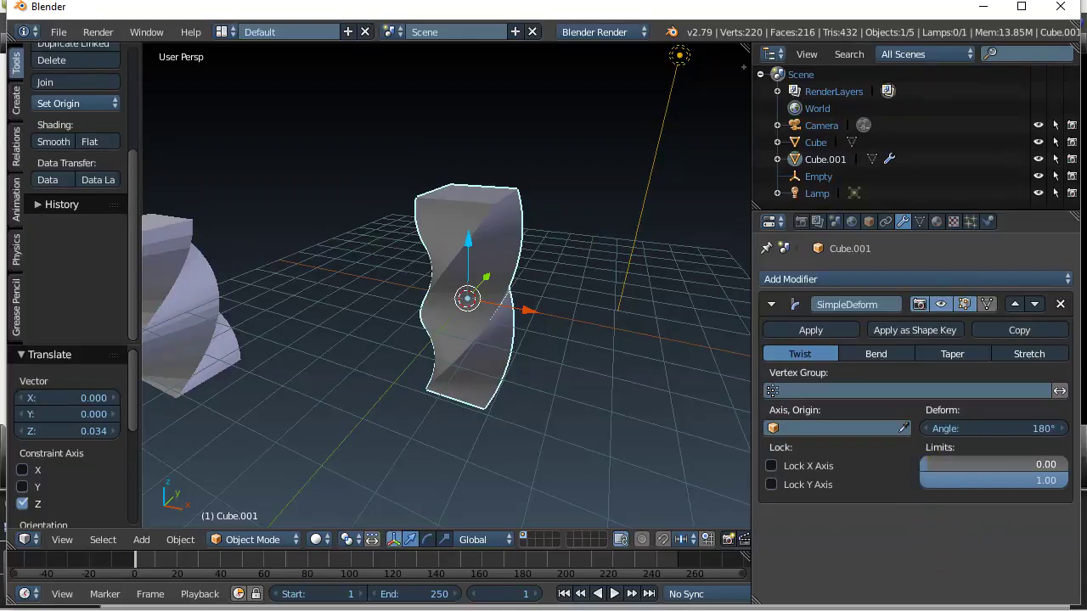
# - Set the twist limits to 0.31 and 0.70, orbiting to check the middle-only twist
pyautogui.moveTo(951, 464); pyautogui.dragTo(974, 465)
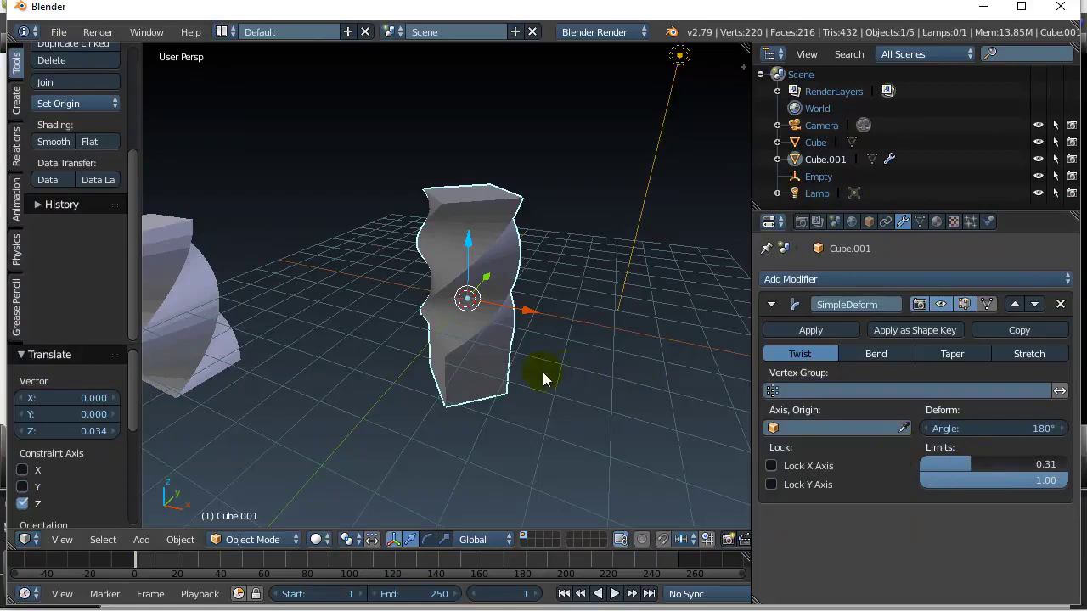
pyautogui.rightClick(444, 362)
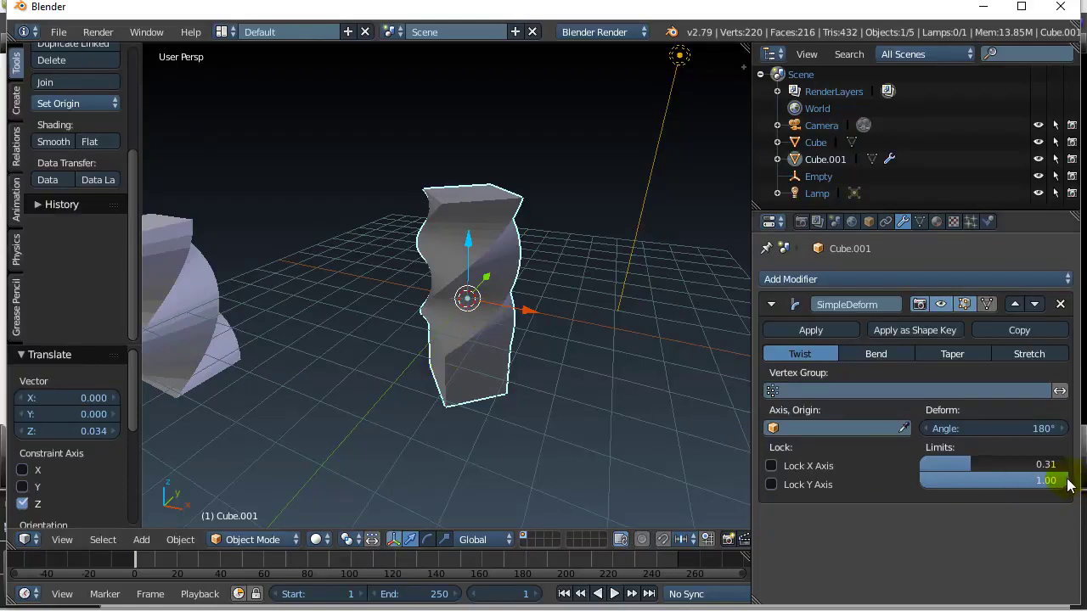
pyautogui.moveTo(1068, 485); pyautogui.dragTo(1020, 485)
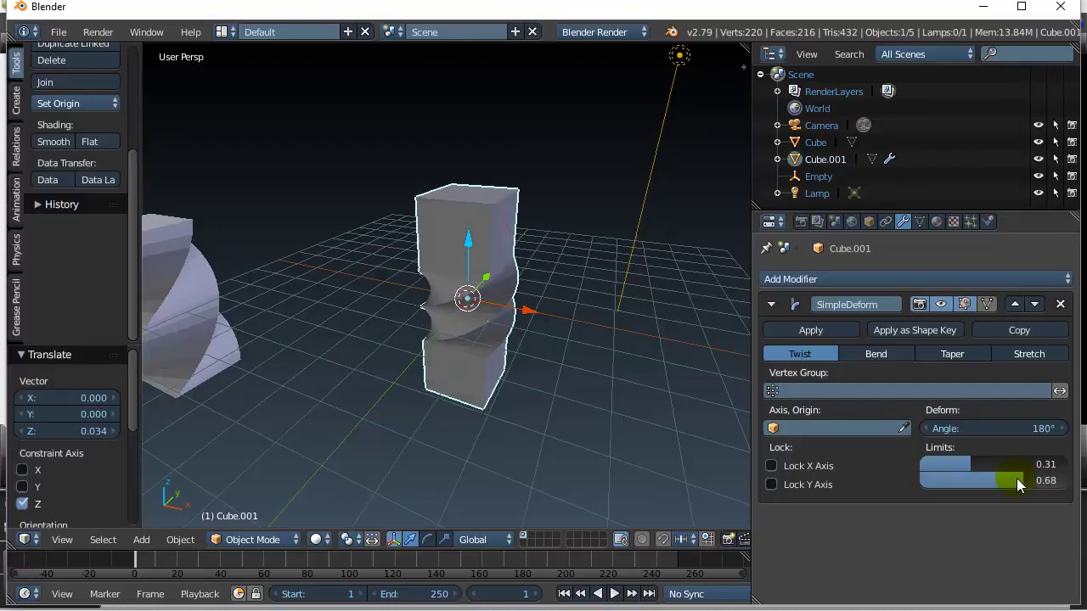
pyautogui.moveTo(400, 349); pyautogui.dragTo(423, 340, button='middle')
pyautogui.moveTo(549, 402); pyautogui.dragTo(464, 406, button='middle')
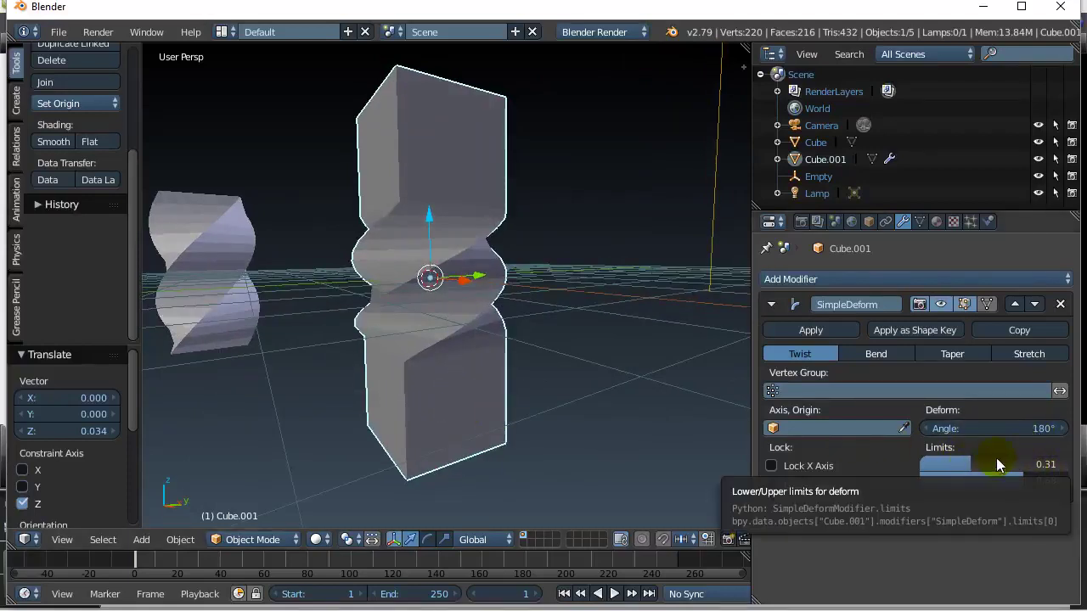
pyautogui.moveTo(1017, 481); pyautogui.dragTo(1020, 481)
pyautogui.moveTo(446, 251); pyautogui.dragTo(605, 359, button='middle')
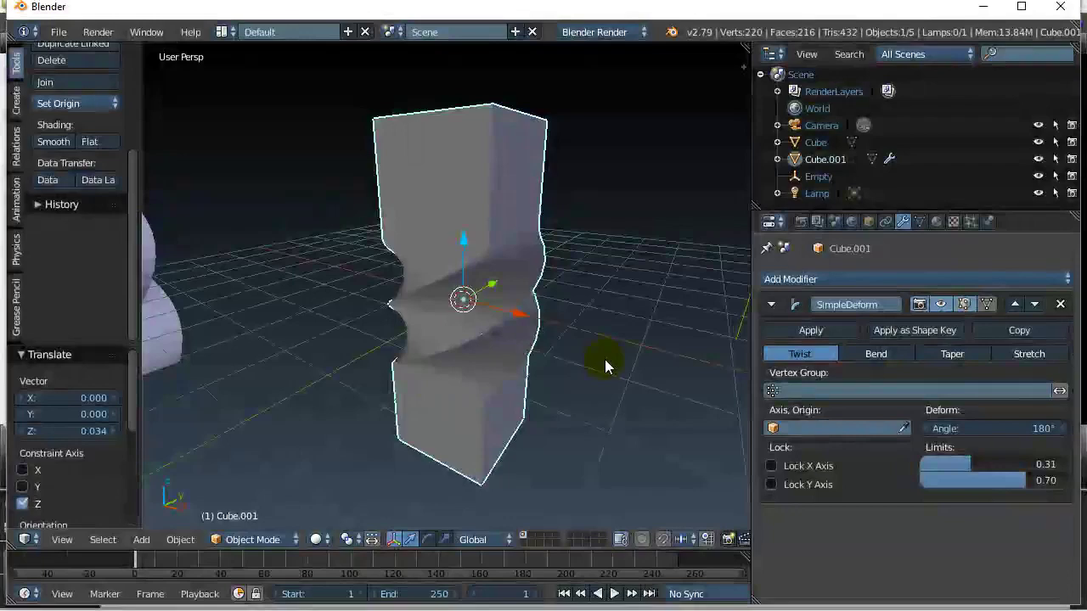